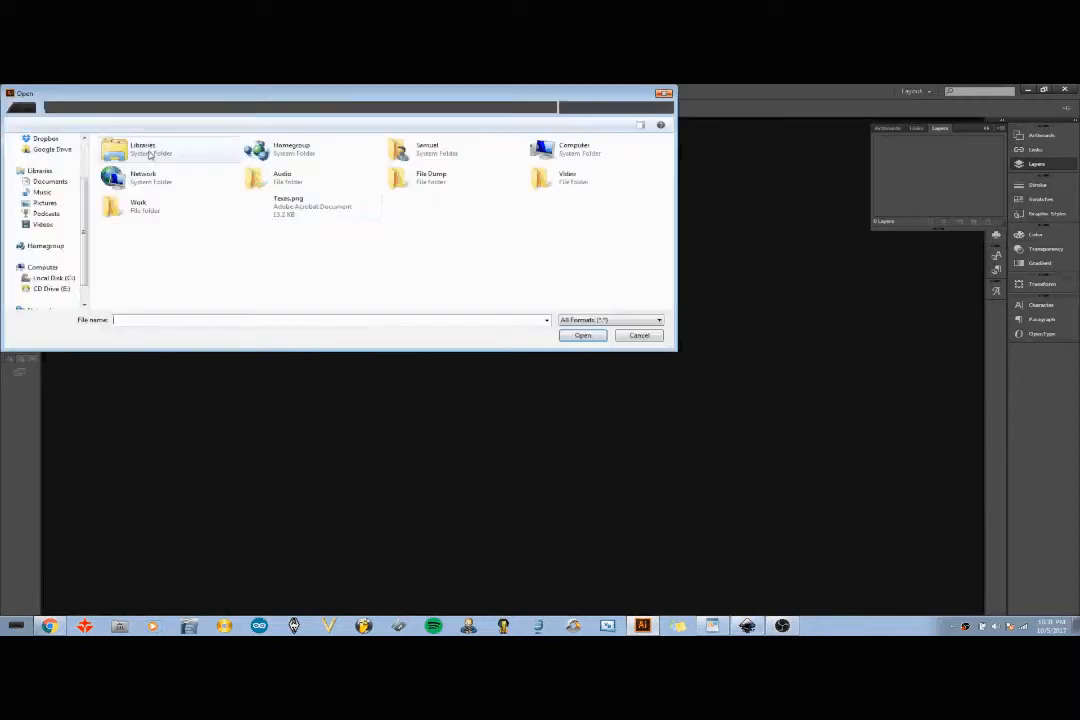
- Open the Texas.png image from the Desktop
left_click(368, 211)
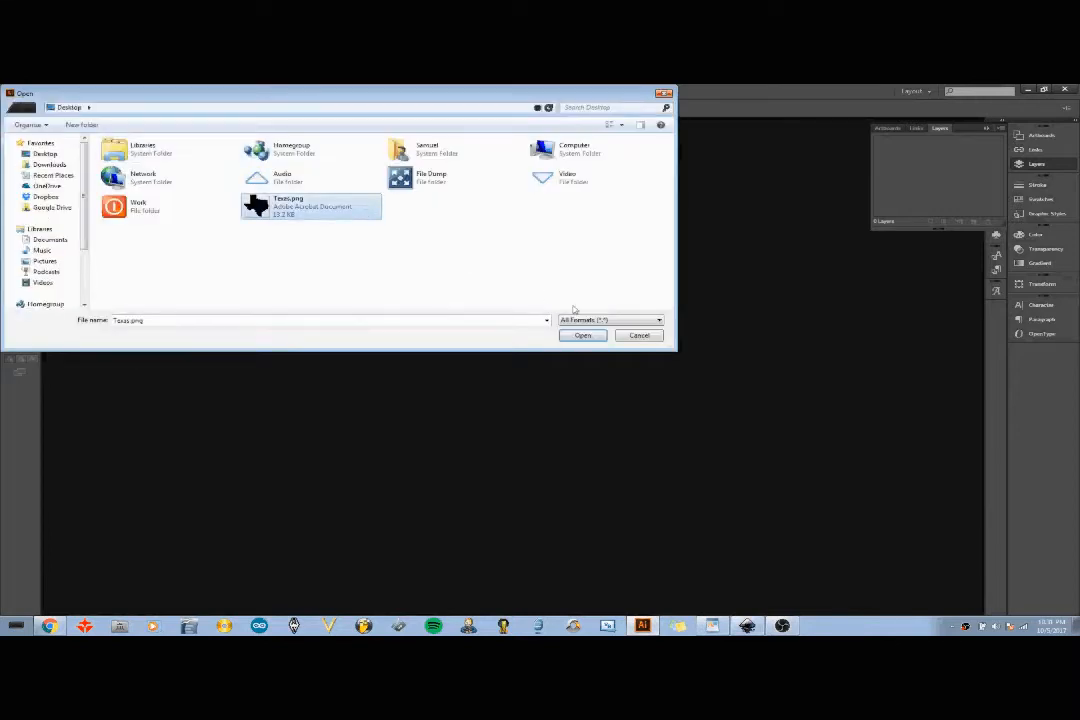
left_click(584, 336)
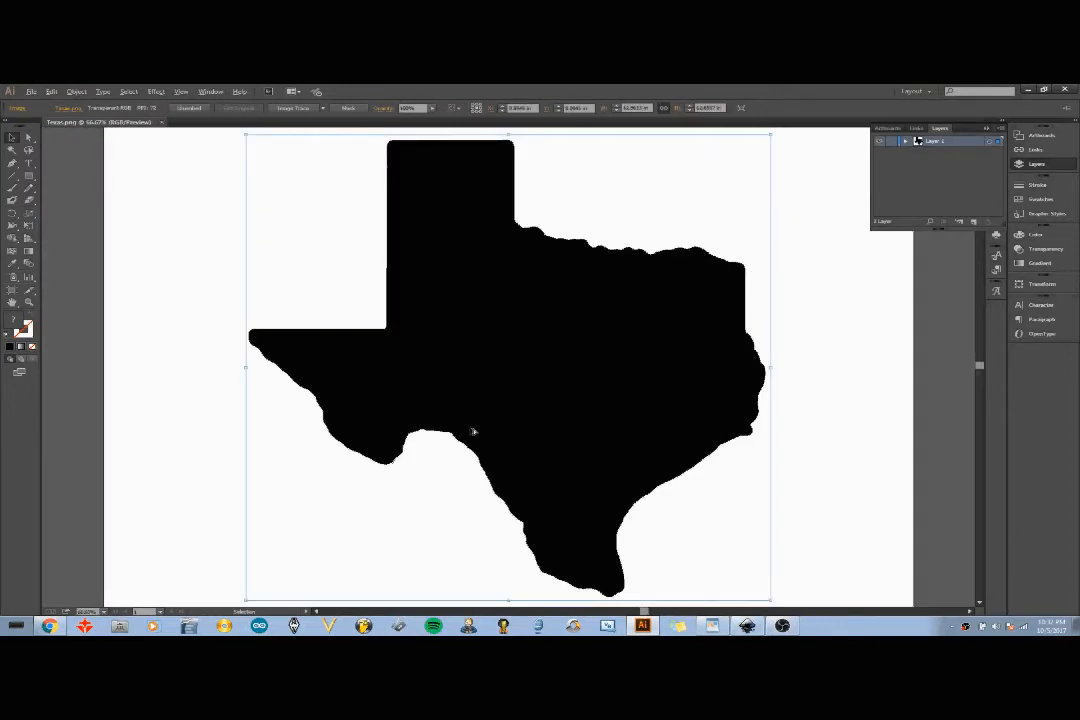
- Select the Texas image and apply Image Trace with Make and Expand
scroll(473, 432, "down", 1)
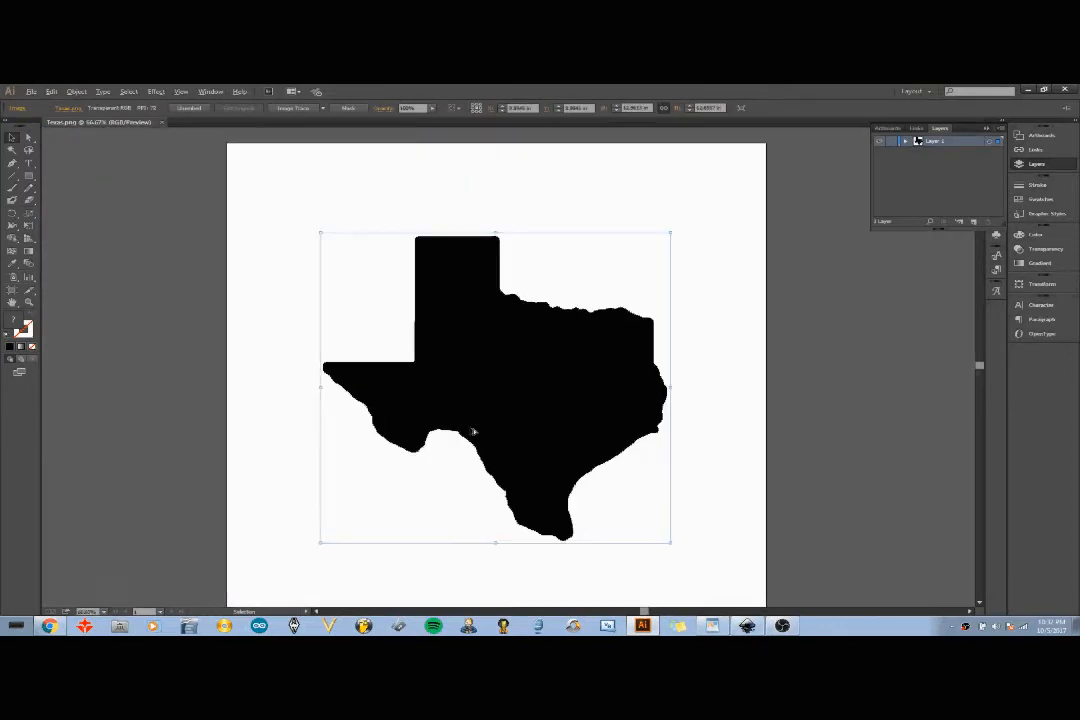
left_click(183, 200)
left_click(460, 335)
left_click(76, 91)
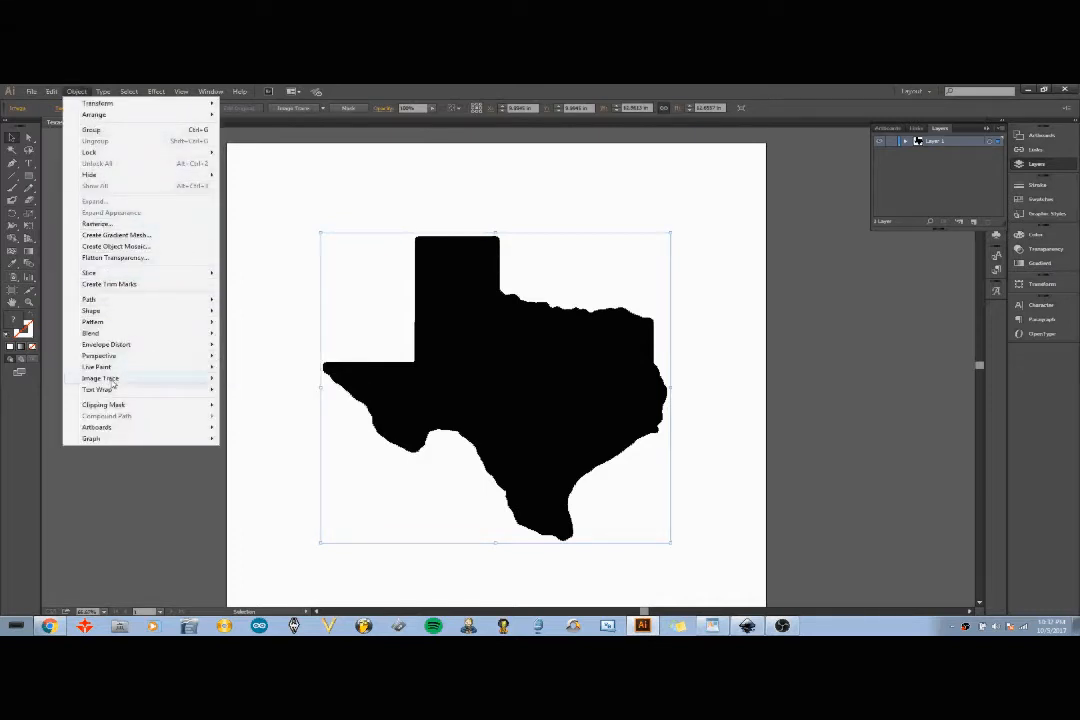
mouse_move(113, 384)
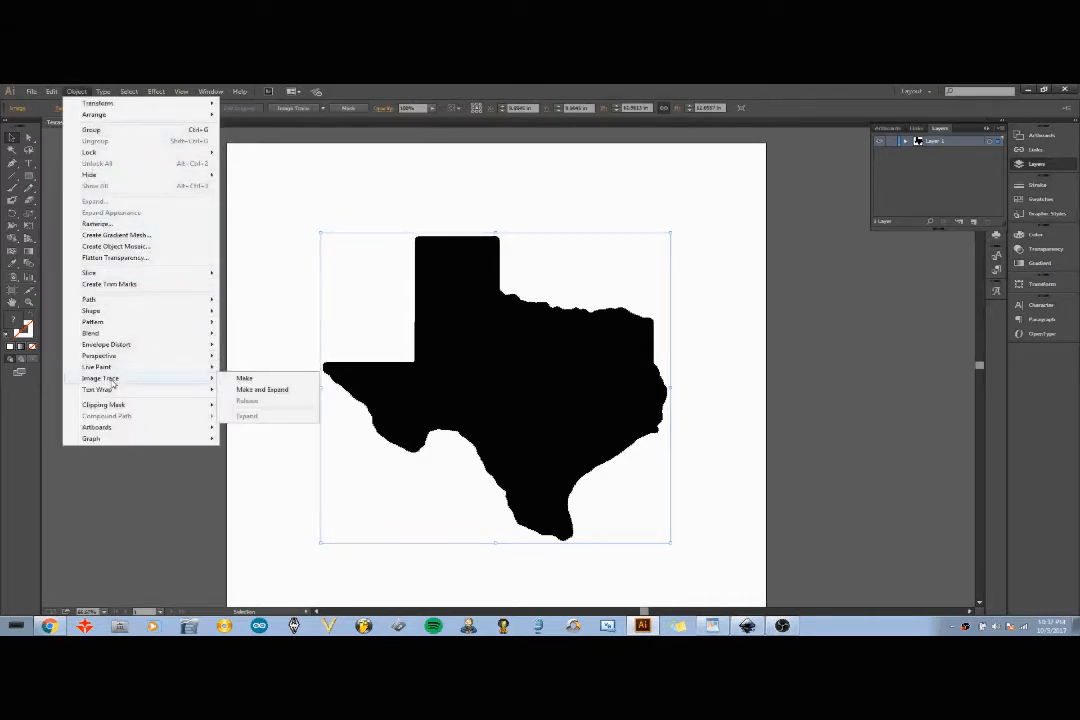
left_click(251, 391)
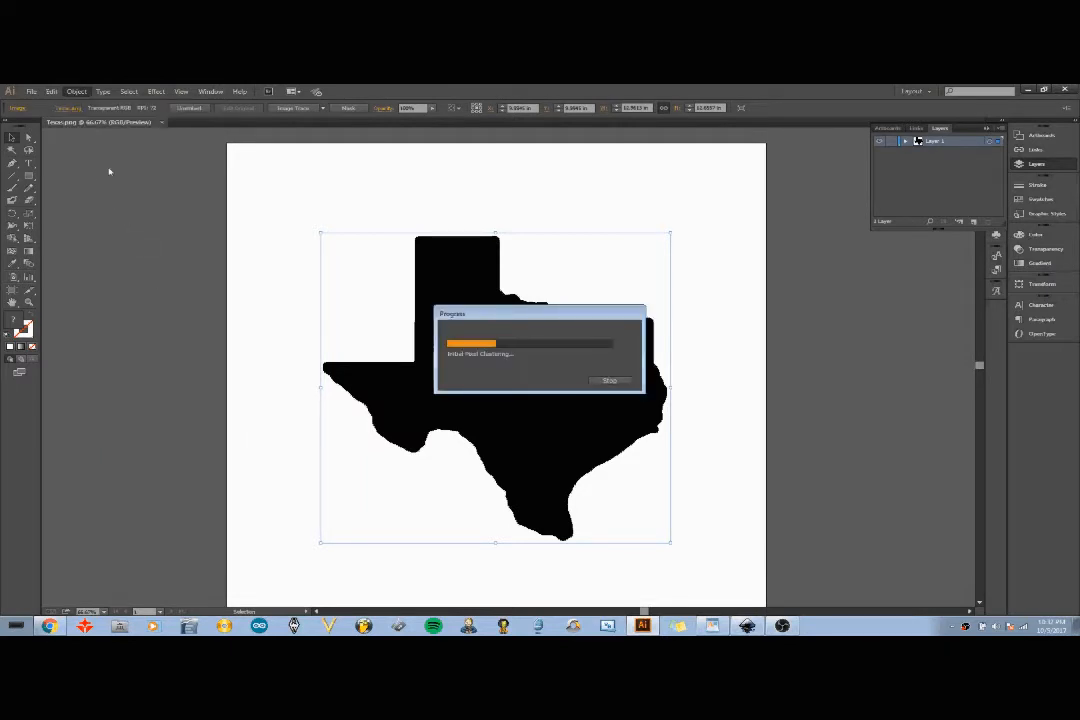
- With Direct Selection, pull the black Texas shape off the artboard to isolate the white background trace
left_click(28, 136)
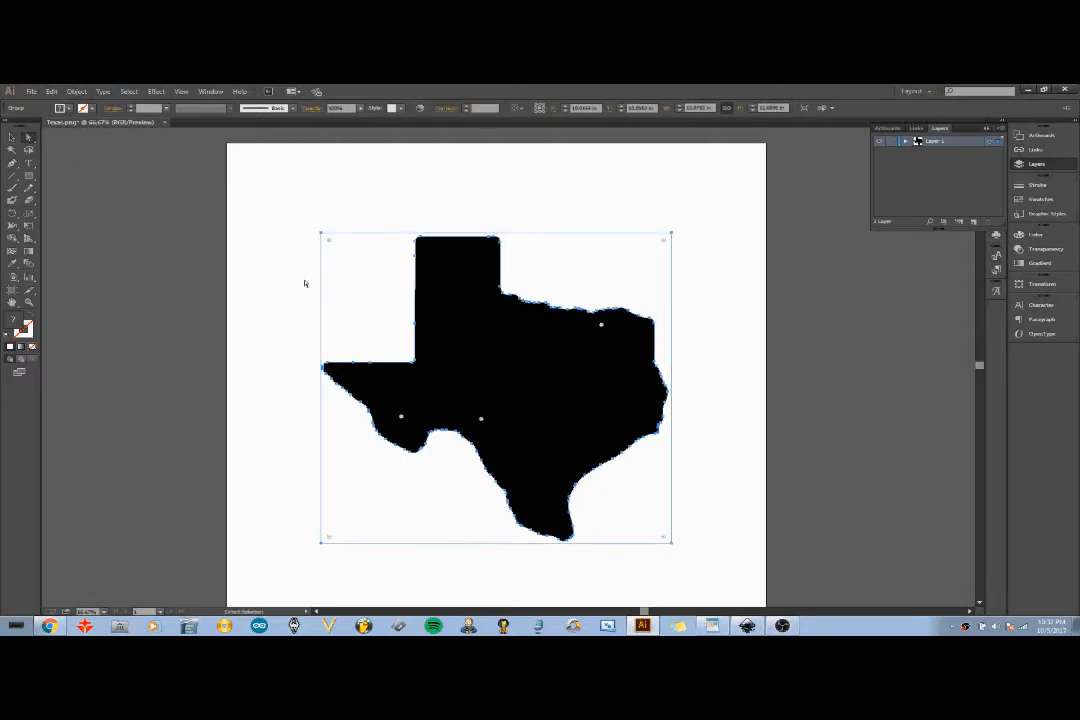
left_click(256, 294)
mouse_move(521, 388)
left_mouse_down()
mouse_move(792, 358)
mouse_move(922, 352)
mouse_move(957, 362)
left_mouse_up()
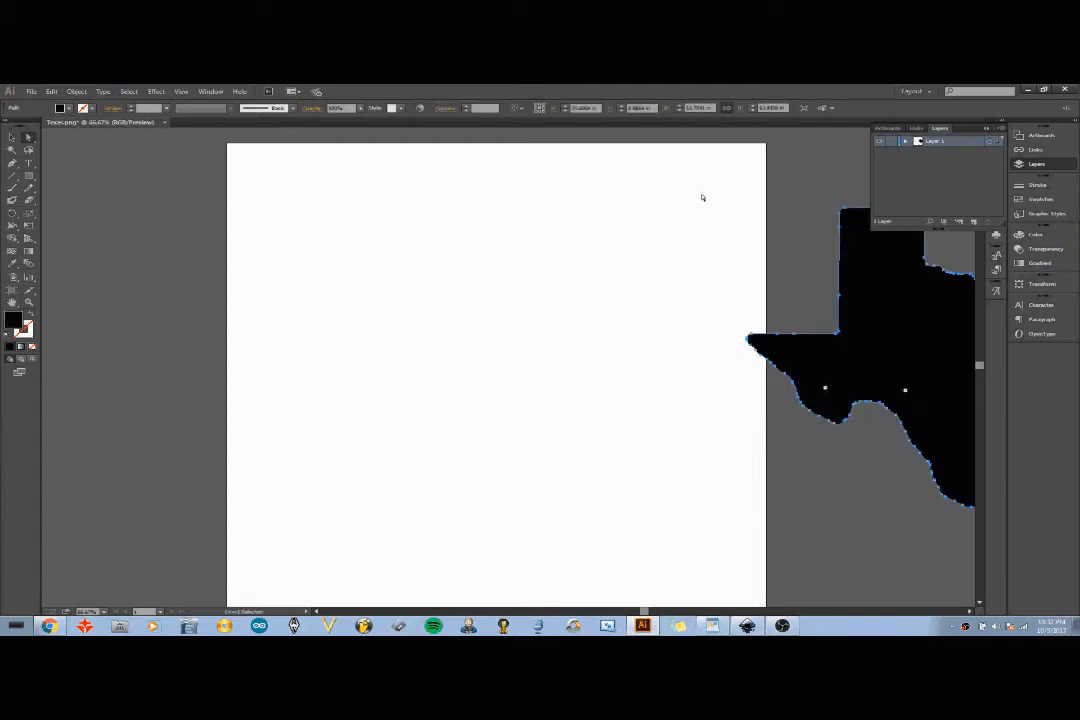
left_click_drag(745, 166, 102, 596)
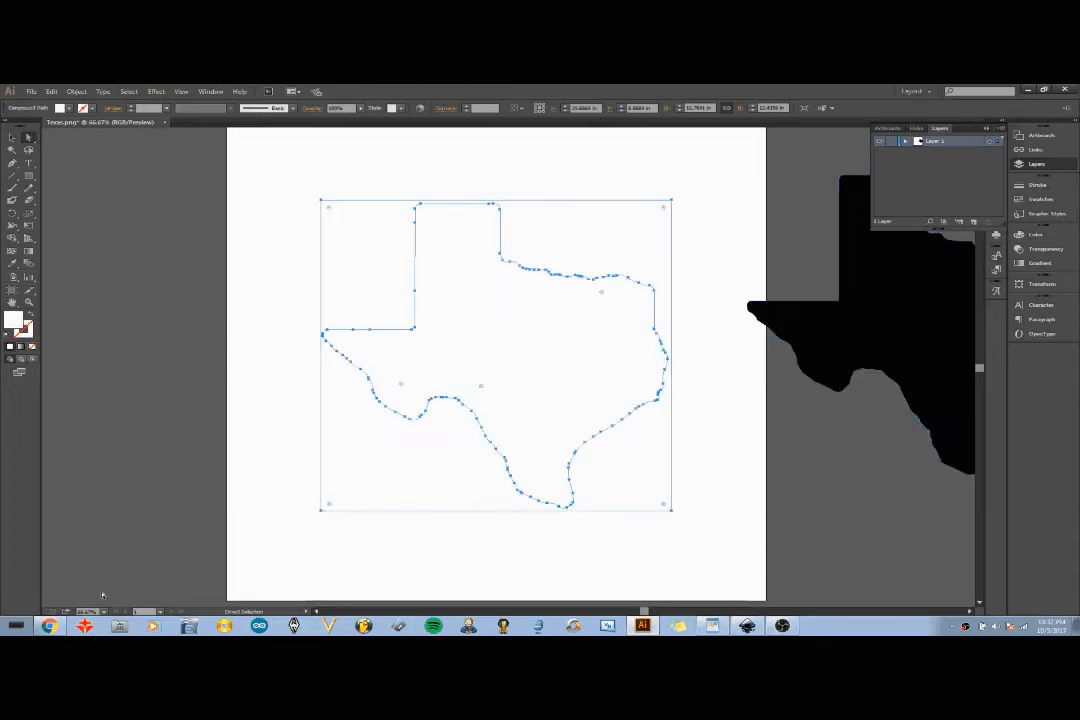
left_click(432, 562)
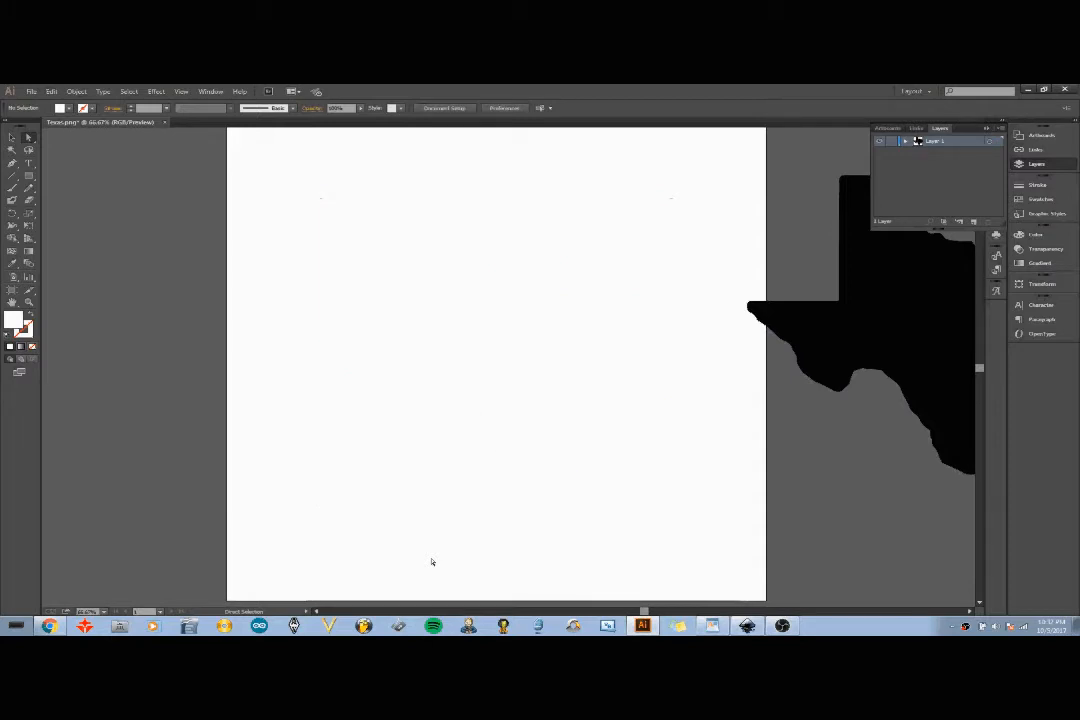
- Move the Texas shape back onto the artboard and set its width to 4 in
left_click(12, 137)
left_click_drag(929, 296, 432, 299)
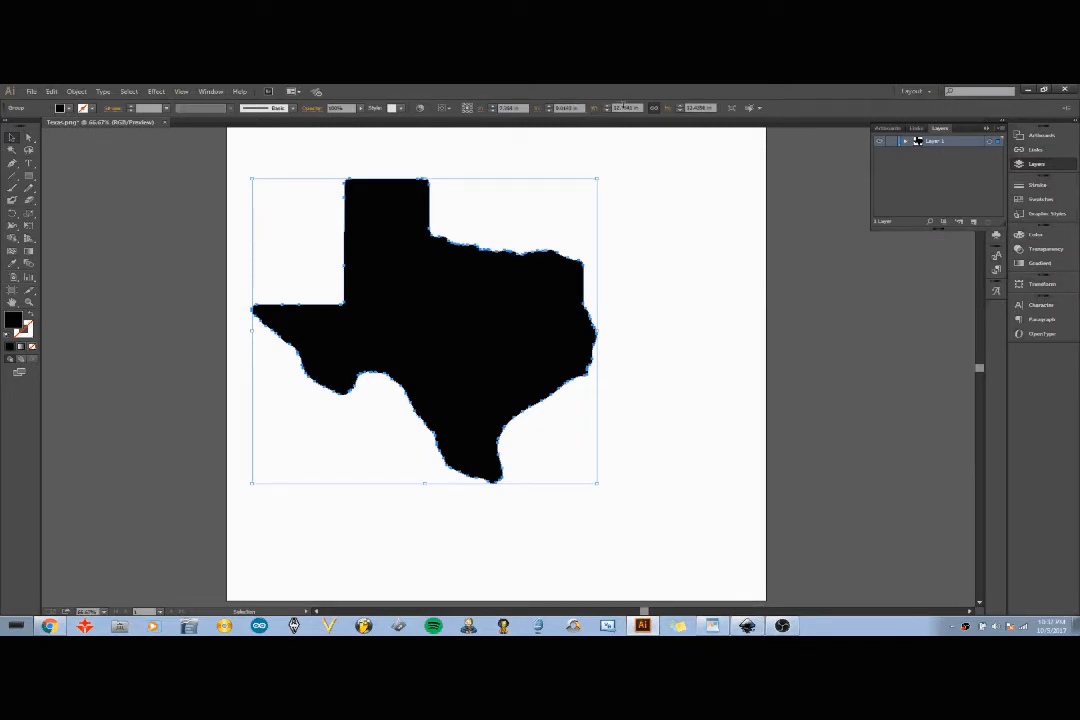
left_click_drag(630, 107, 606, 107)
type("4")
key("Return")
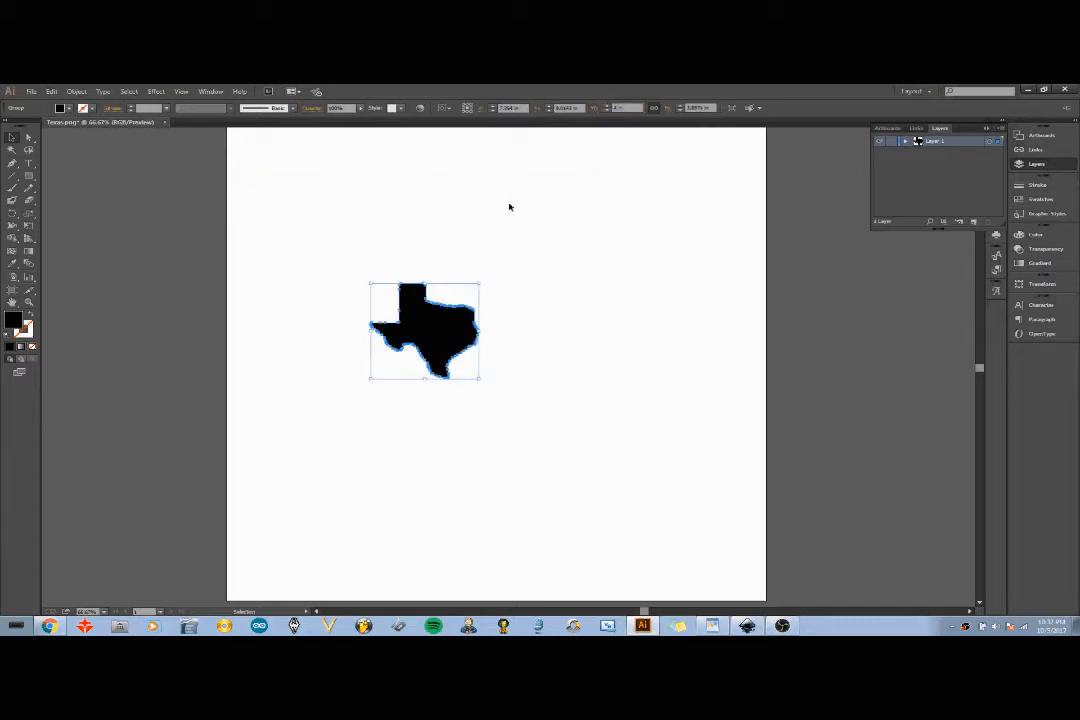
left_click(480, 255)
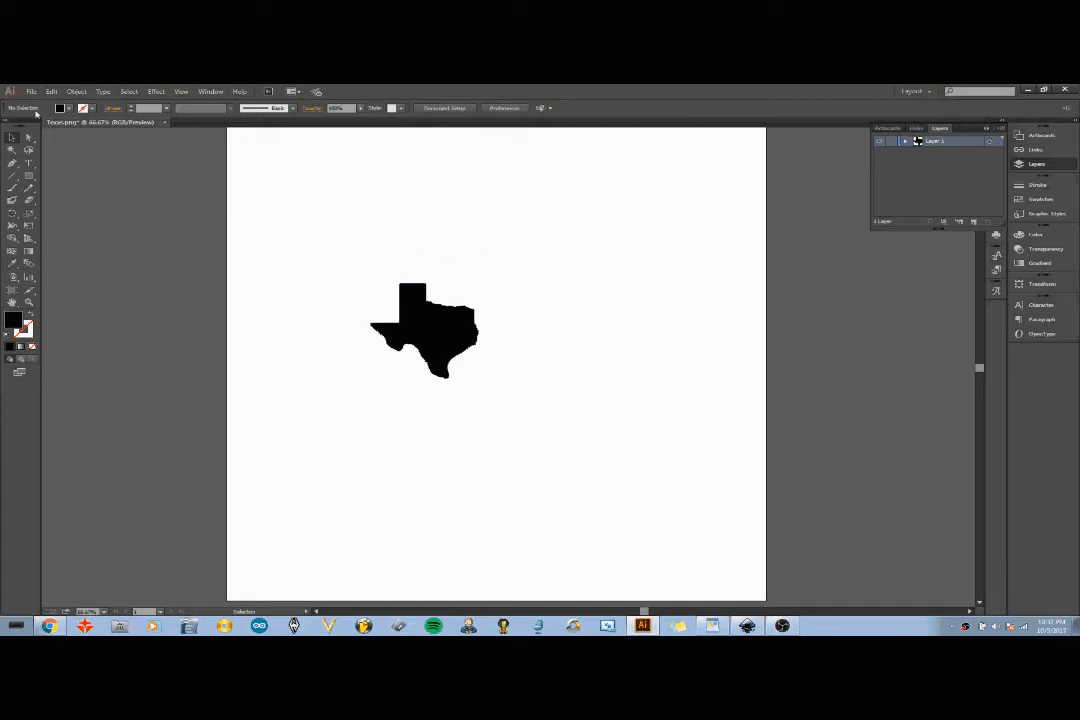
- Save the document as Texas.pdf in Adobe PDF format with default settings
left_click(31, 91)
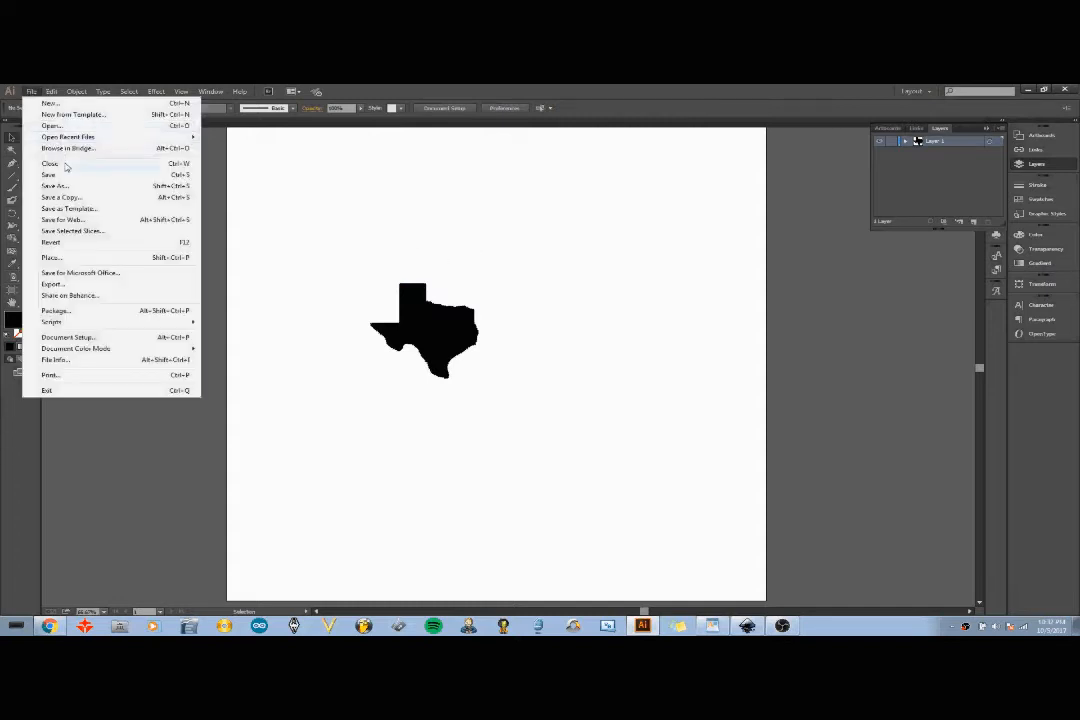
left_click(62, 186)
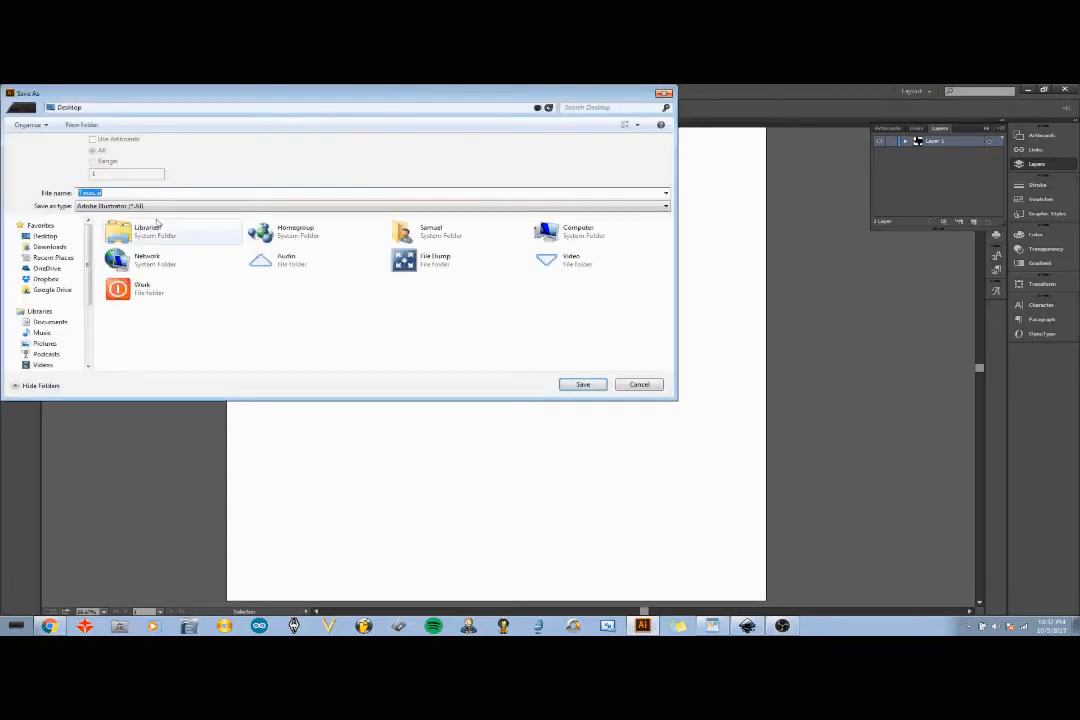
left_click(148, 205)
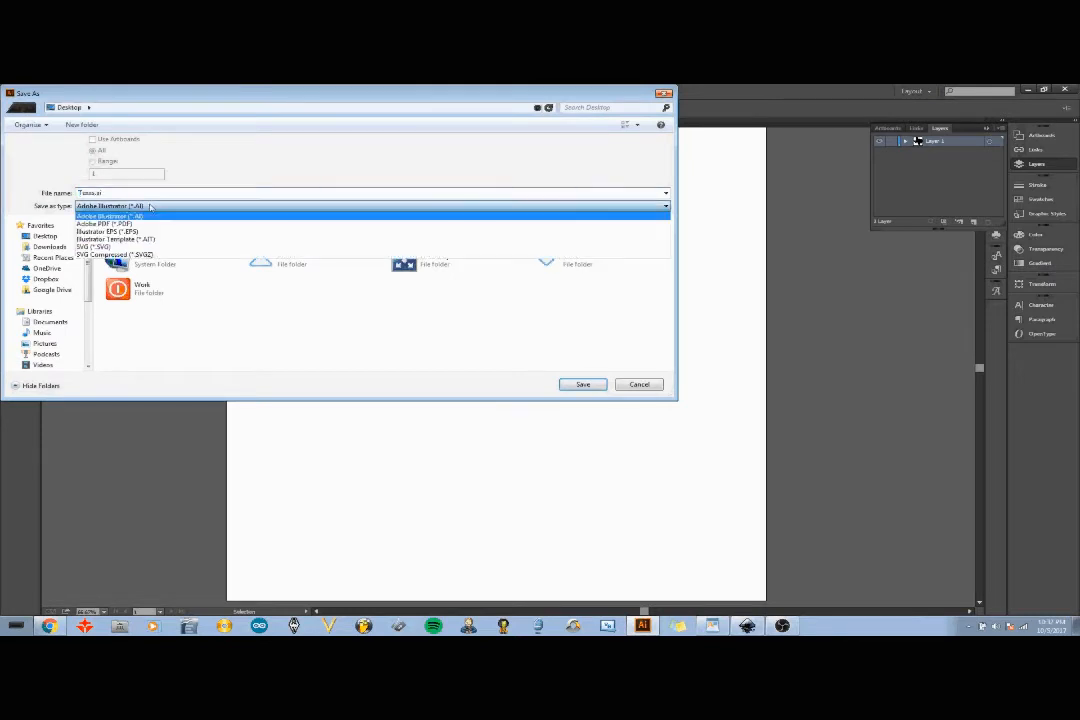
left_click(141, 227)
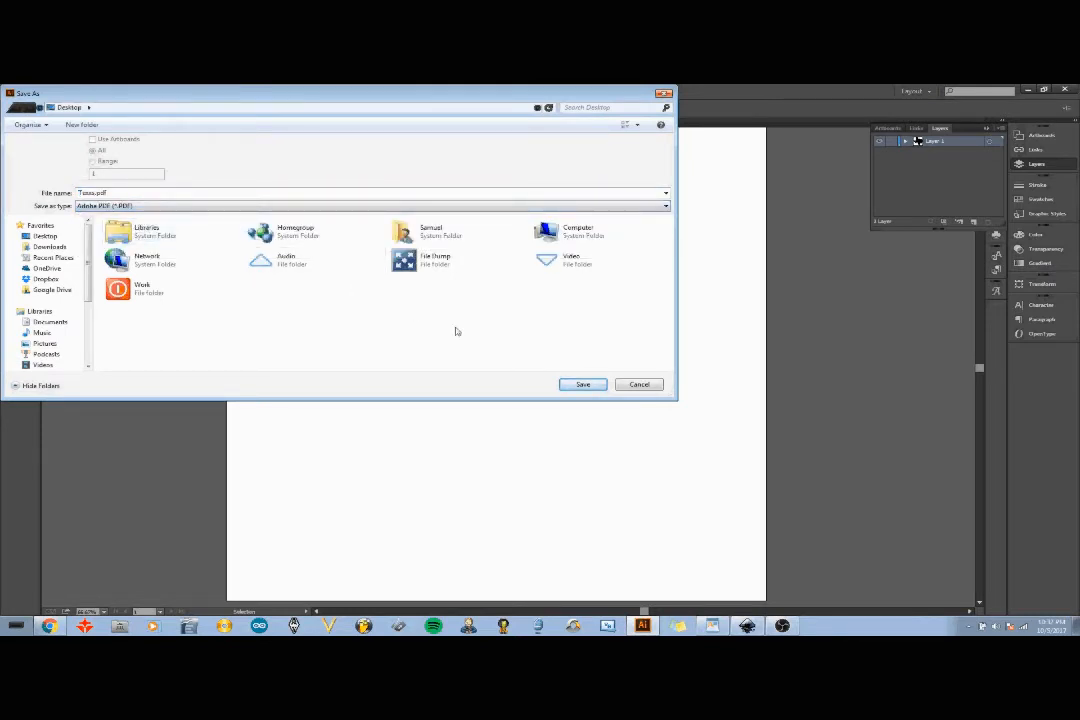
left_click(582, 384)
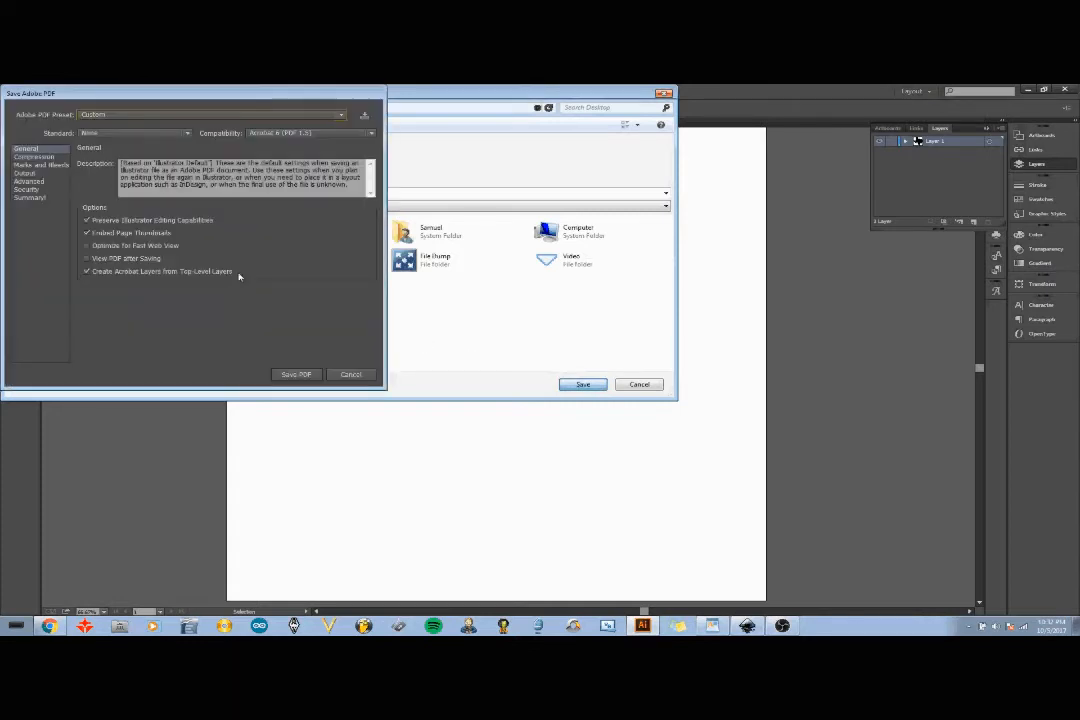
left_click(38, 158)
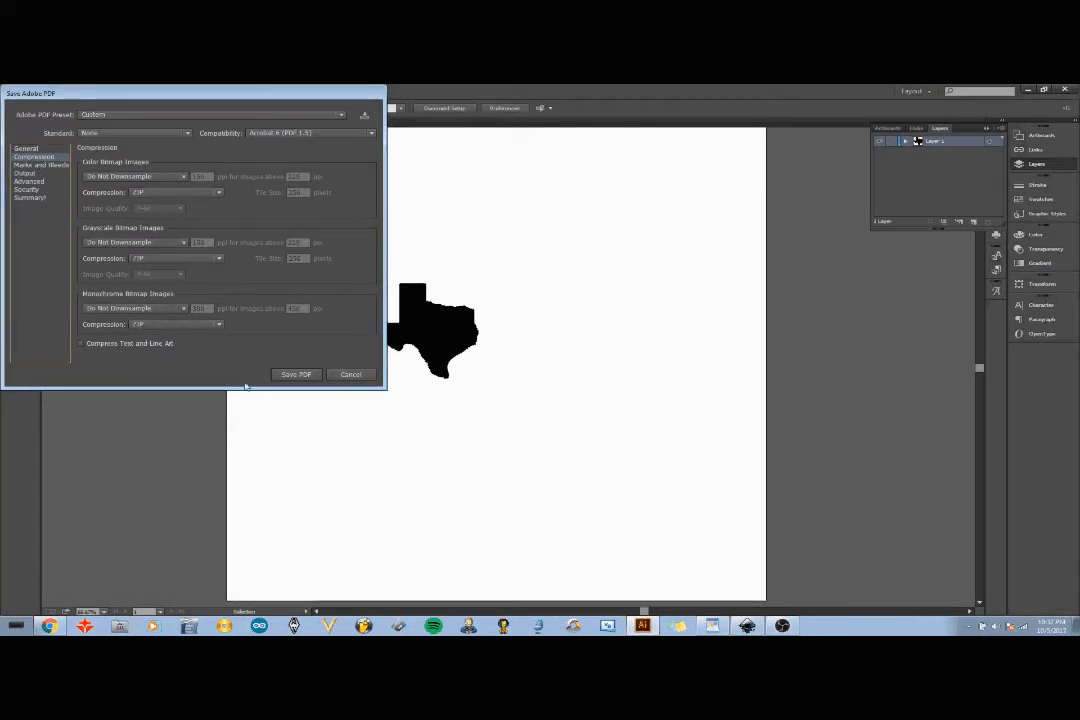
left_click(294, 374)
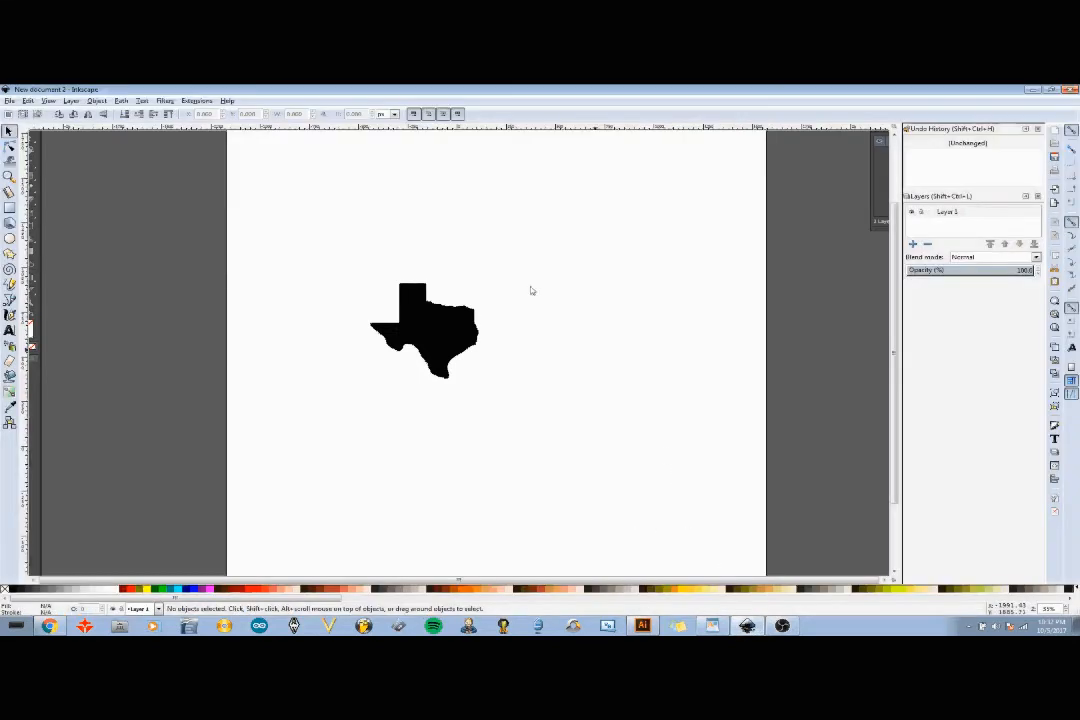
- Switch to Inkscape and import Texas.pdf with gradient mesh precision set to very fine
left_click(10, 101)
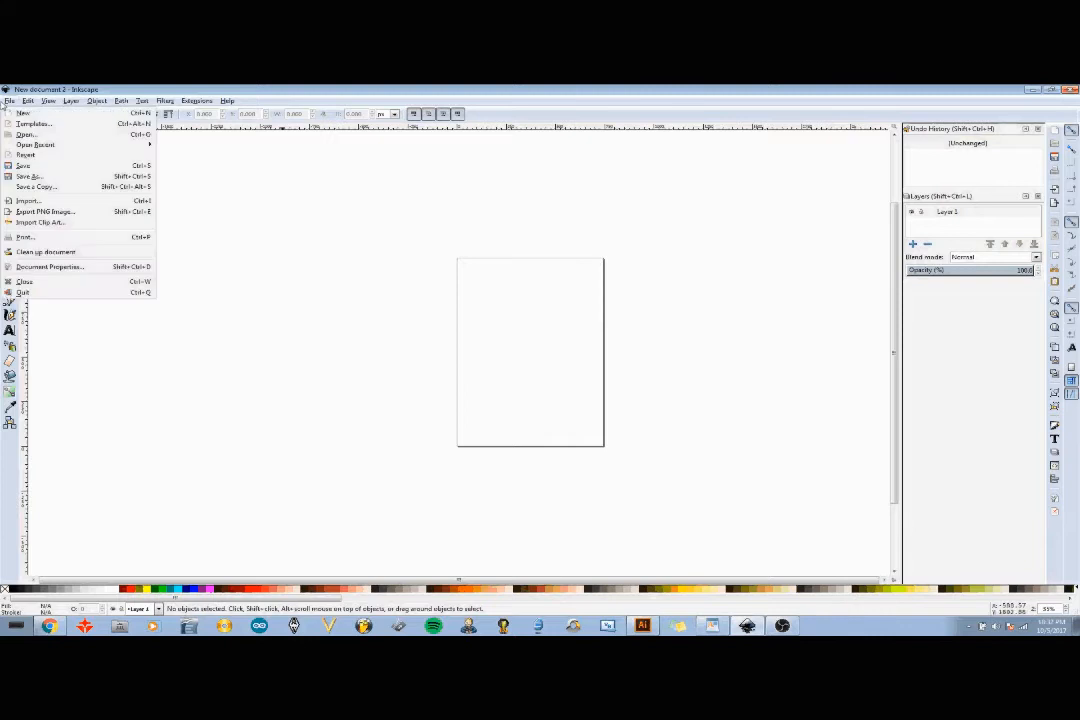
left_click(33, 201)
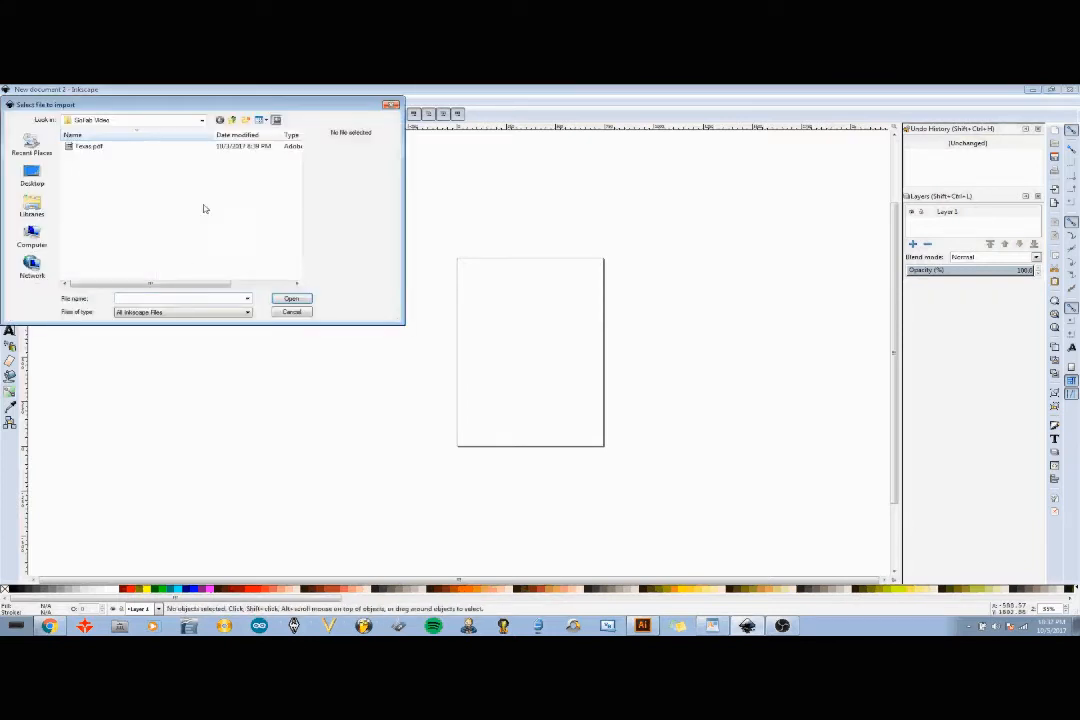
left_click(92, 147)
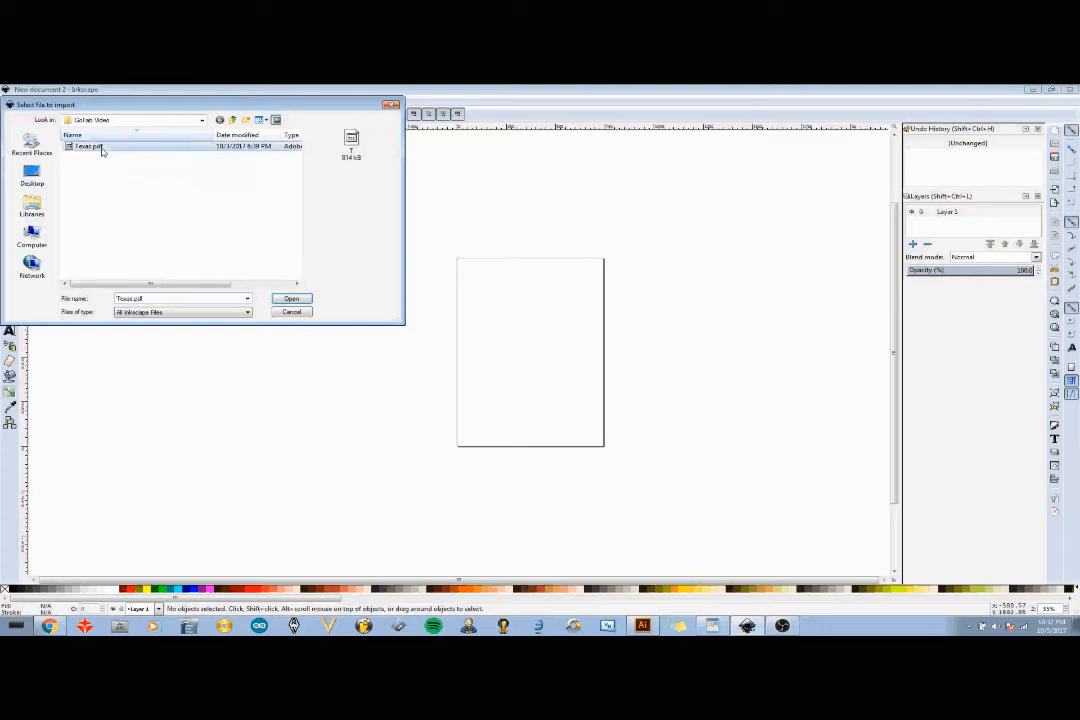
left_click(278, 300)
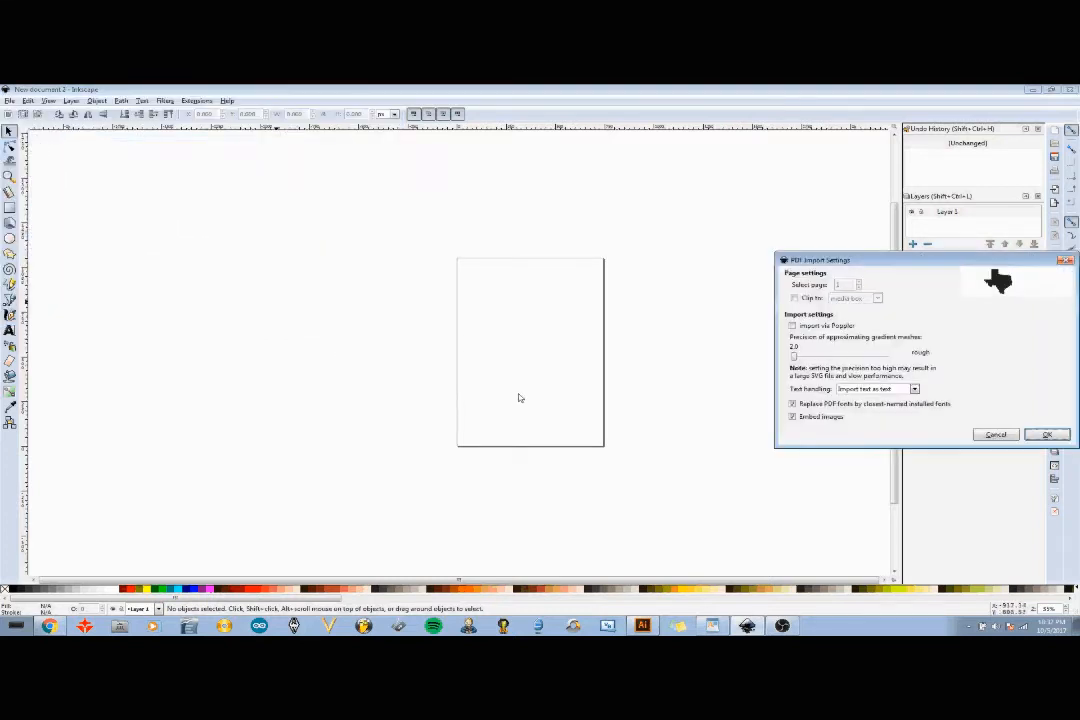
left_click_drag(796, 358, 884, 356)
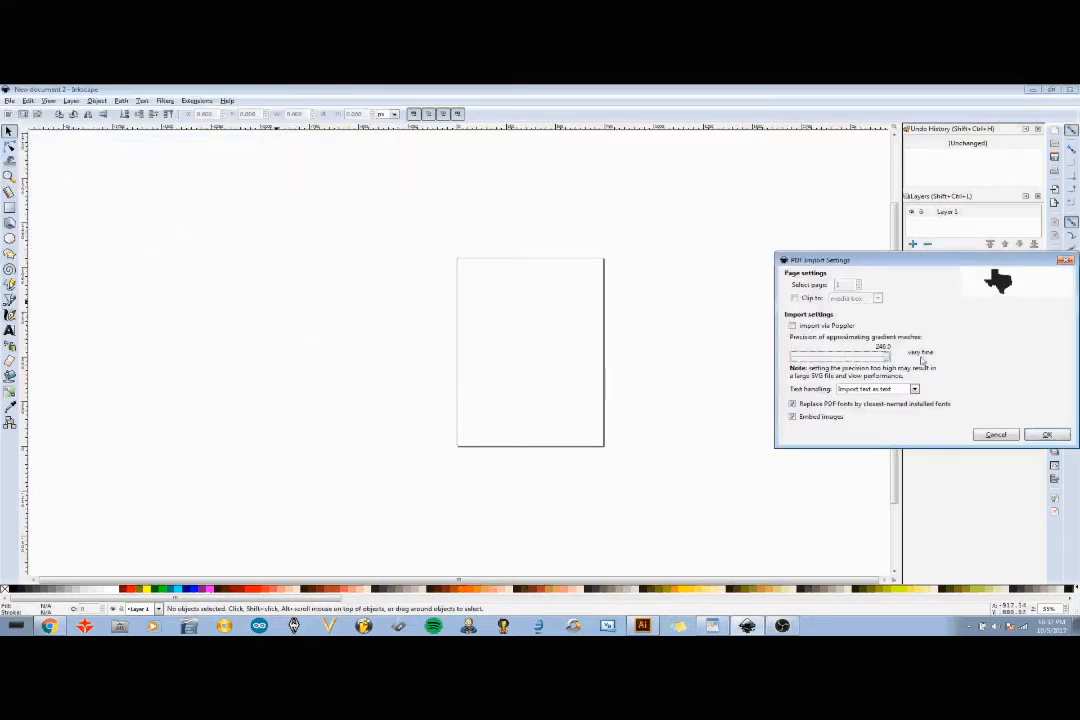
left_click(1047, 436)
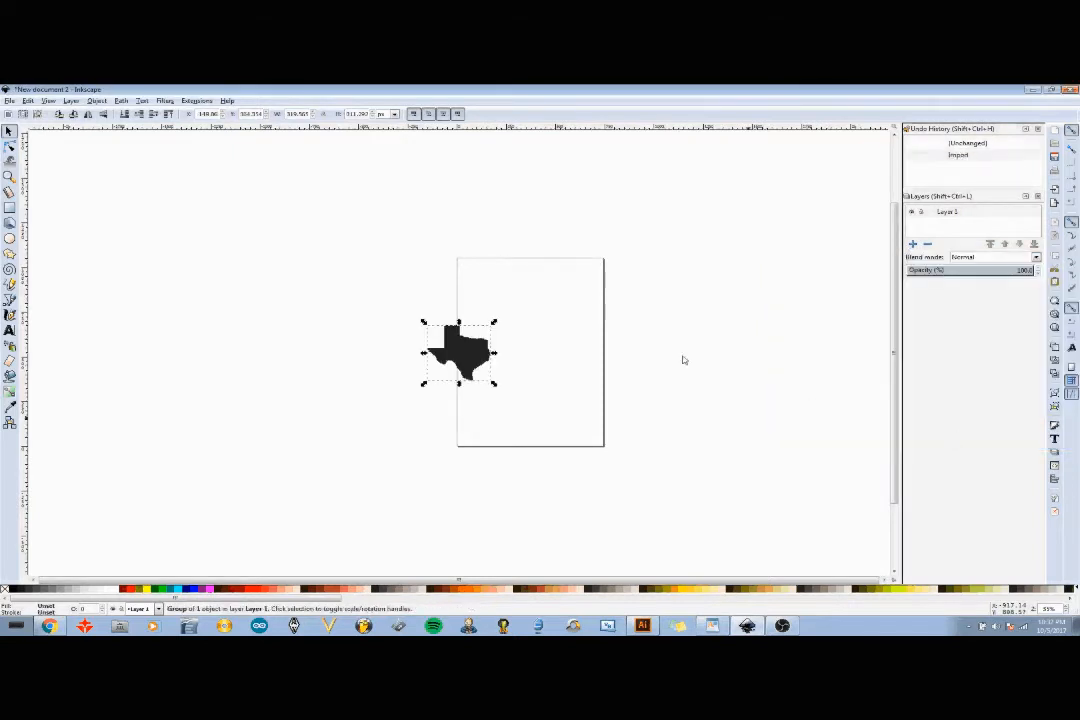
- Move the imported Texas shape onto the page at X 0 and Y 0 and fill it black
left_click_drag(463, 370, 506, 425)
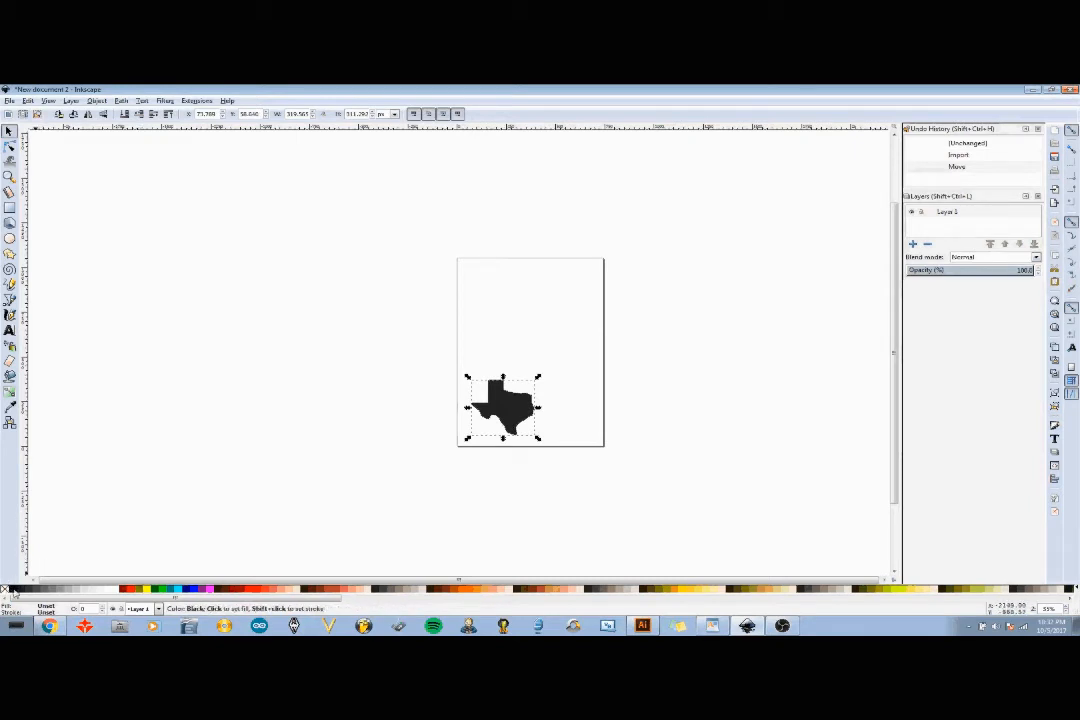
left_click(12, 591)
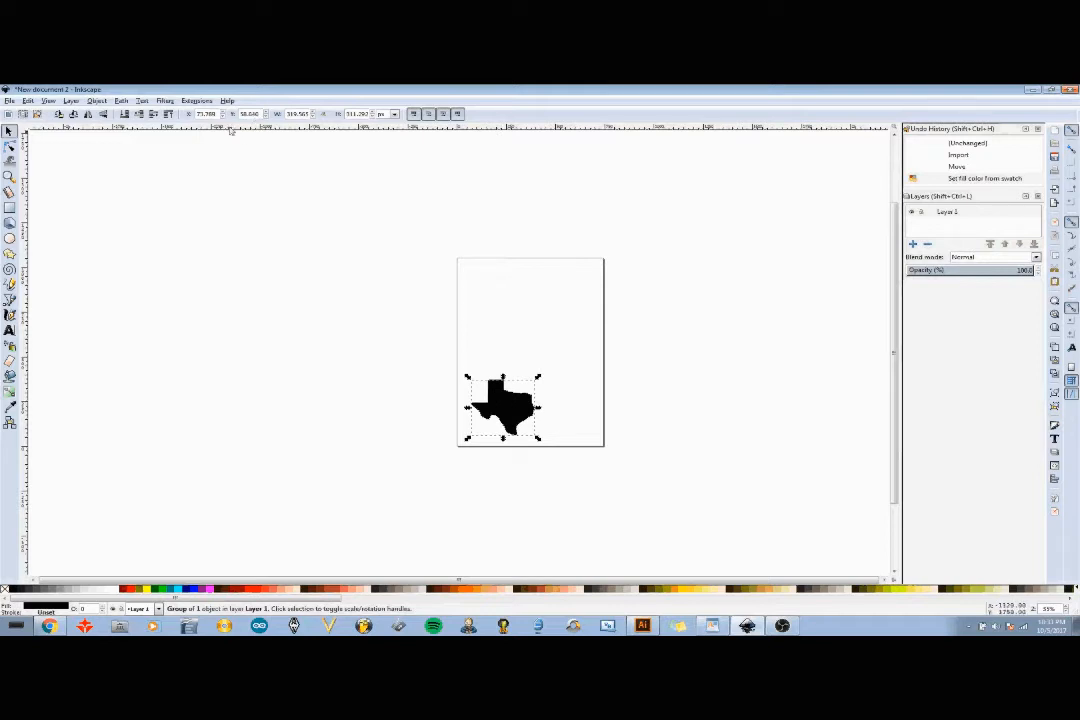
key("Tab")
type("0")
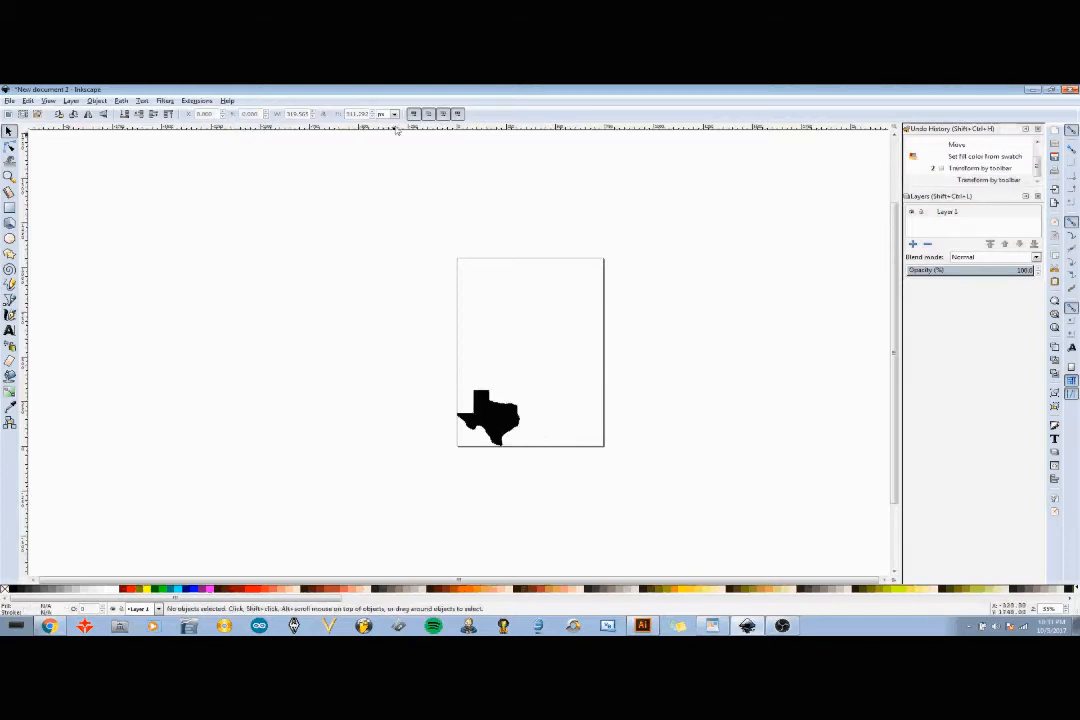
- Switch the units to inches and scale the Texas shape proportionally to 4 in wide
left_click(395, 114)
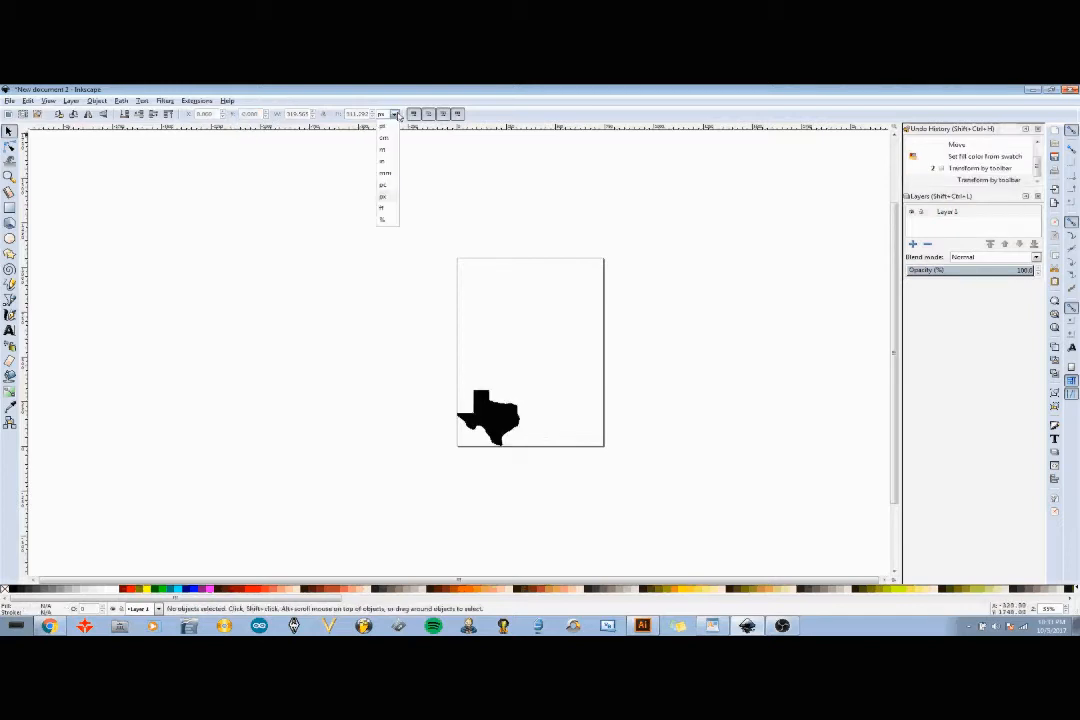
left_click(386, 164)
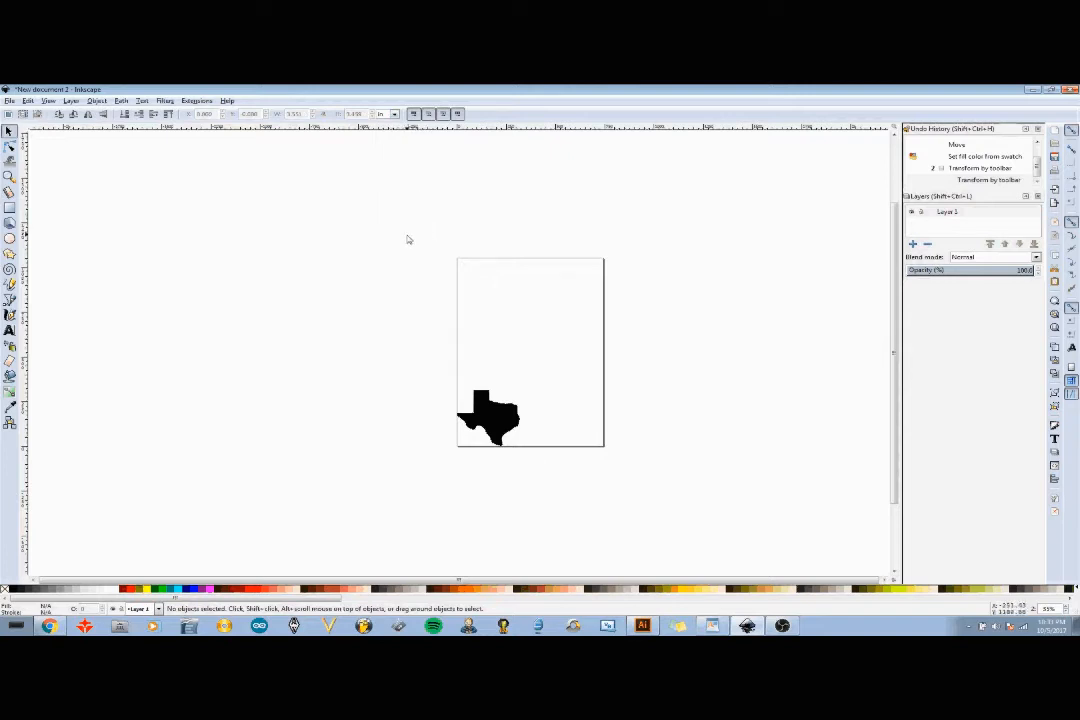
left_click_drag(418, 305, 552, 463)
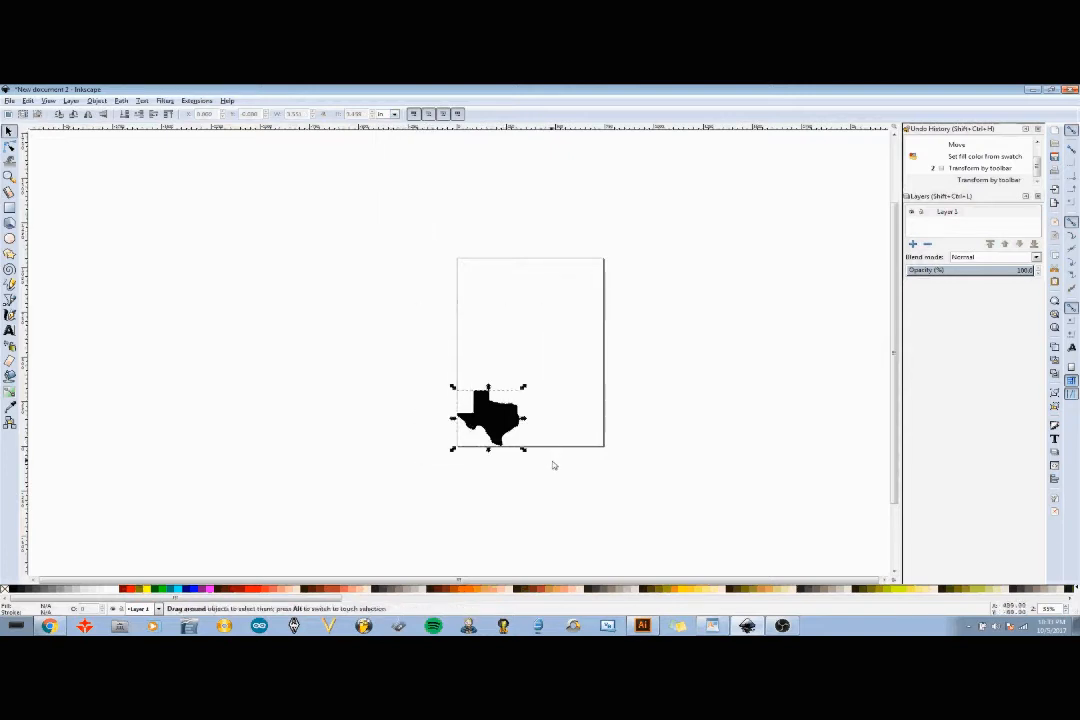
left_click(323, 115)
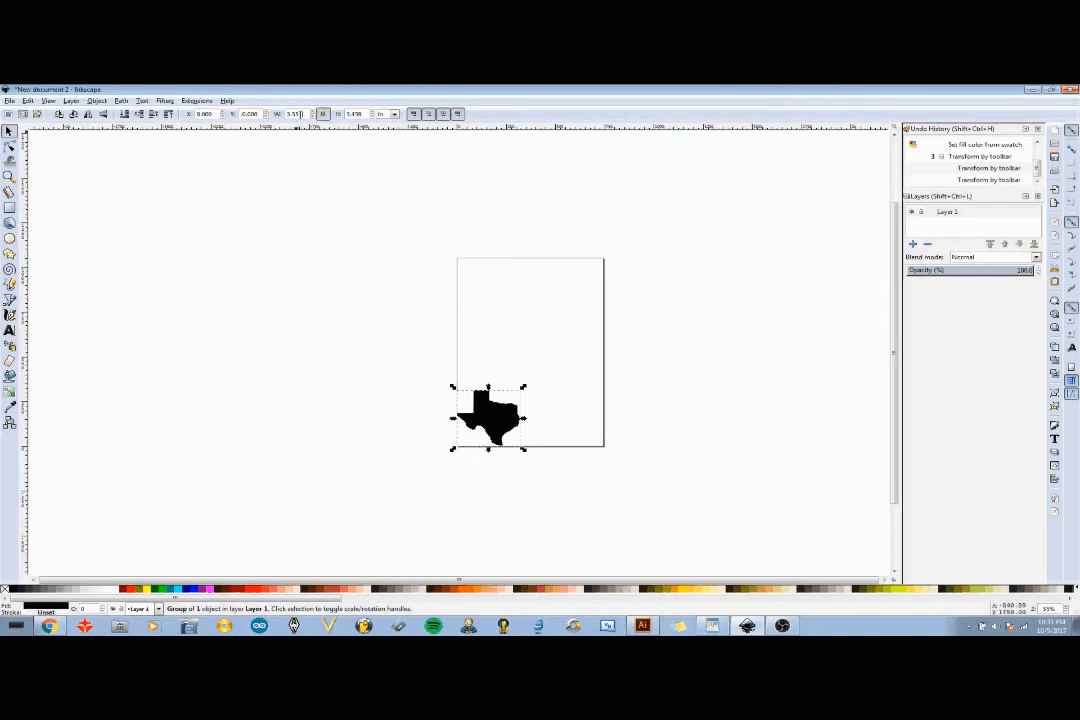
double_click(296, 114)
key("Return")
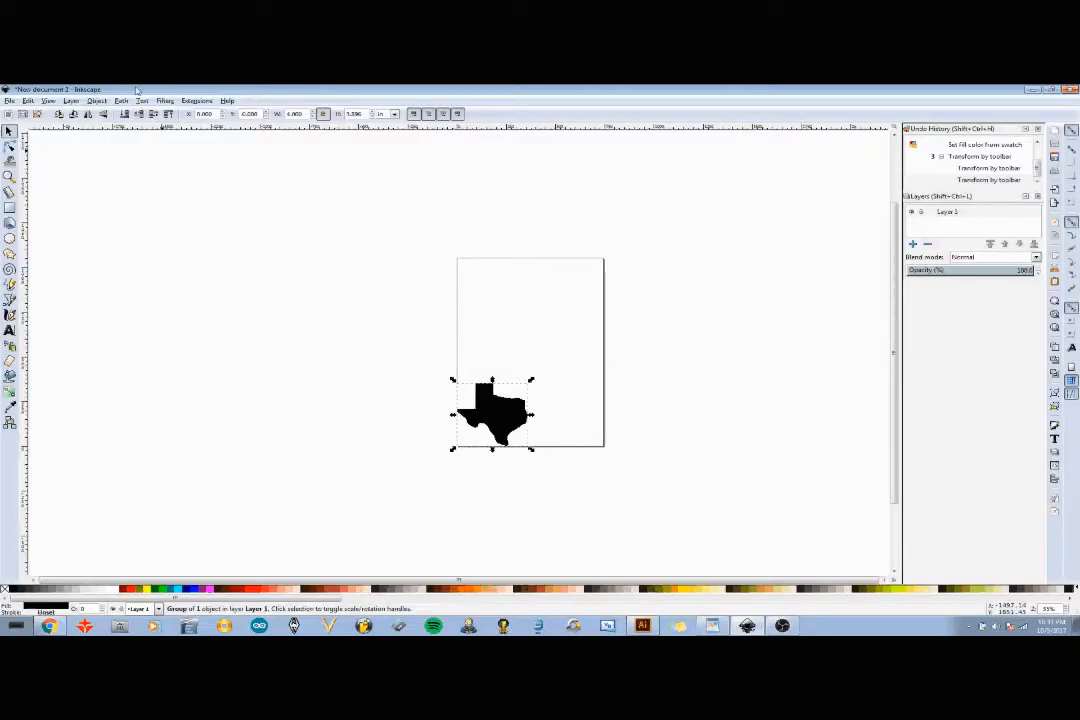
- Add a plasma tool with the Gcodetools Tools library and move its tool definition box beside the page
left_click(196, 101)
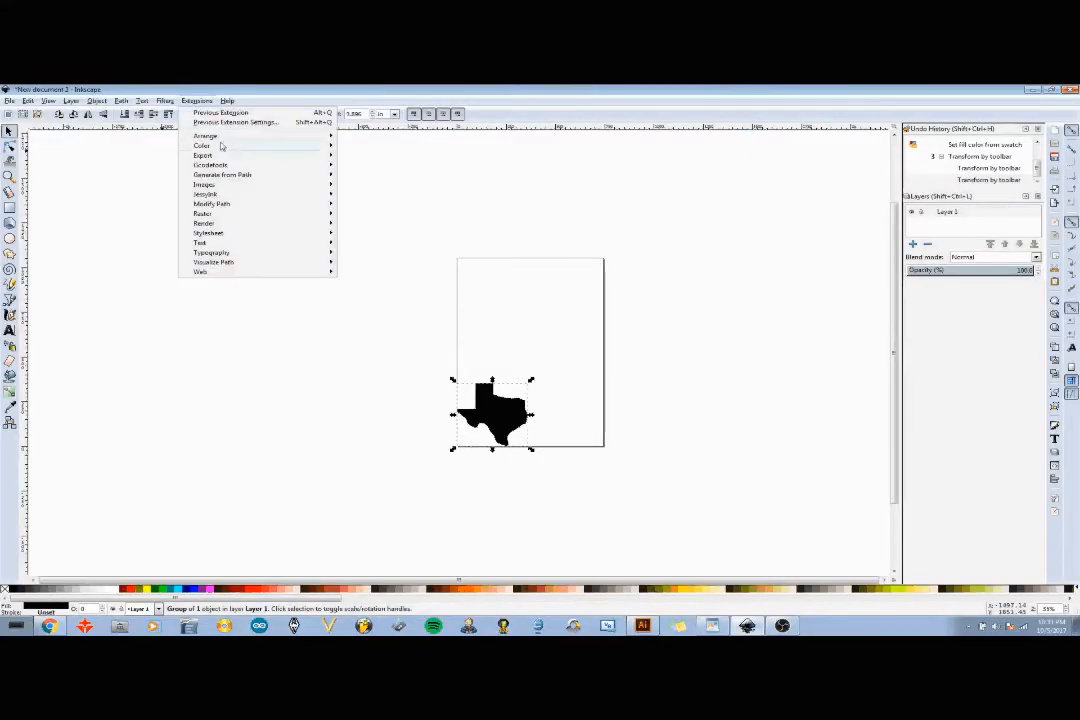
mouse_move(232, 166)
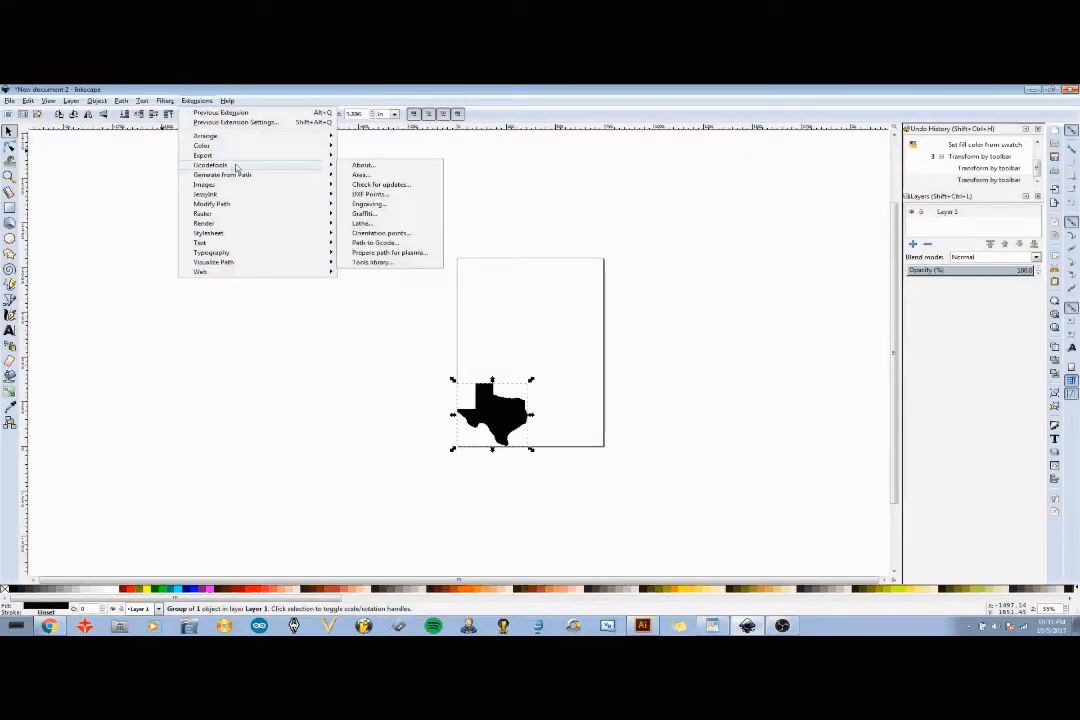
left_click(384, 264)
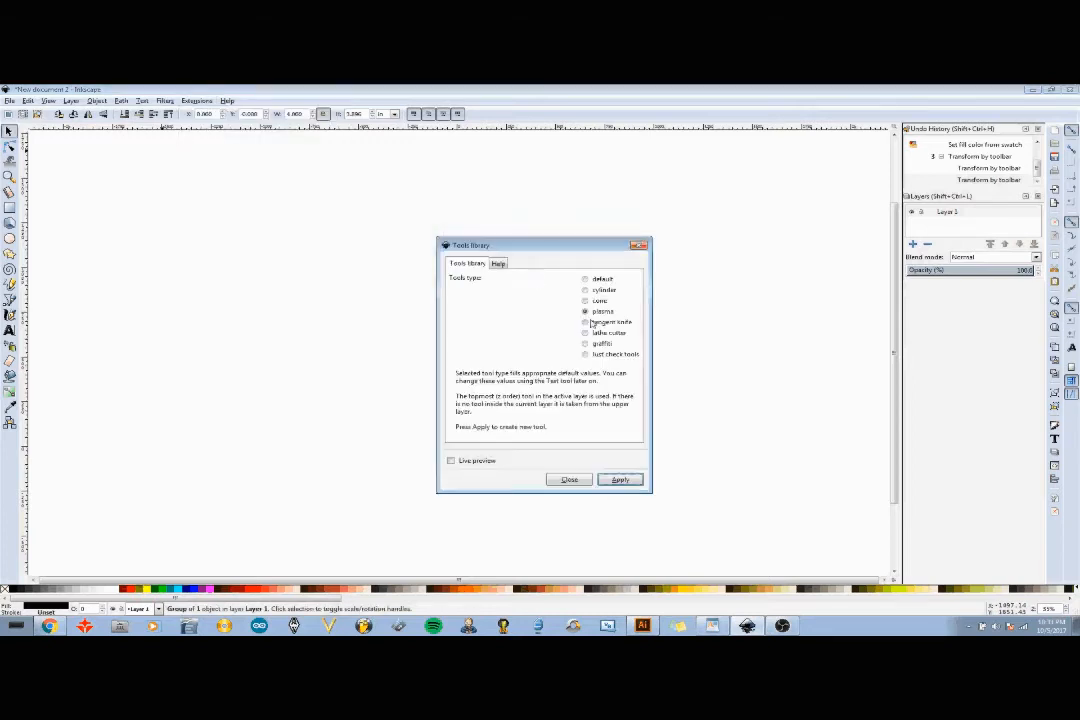
left_click(620, 480)
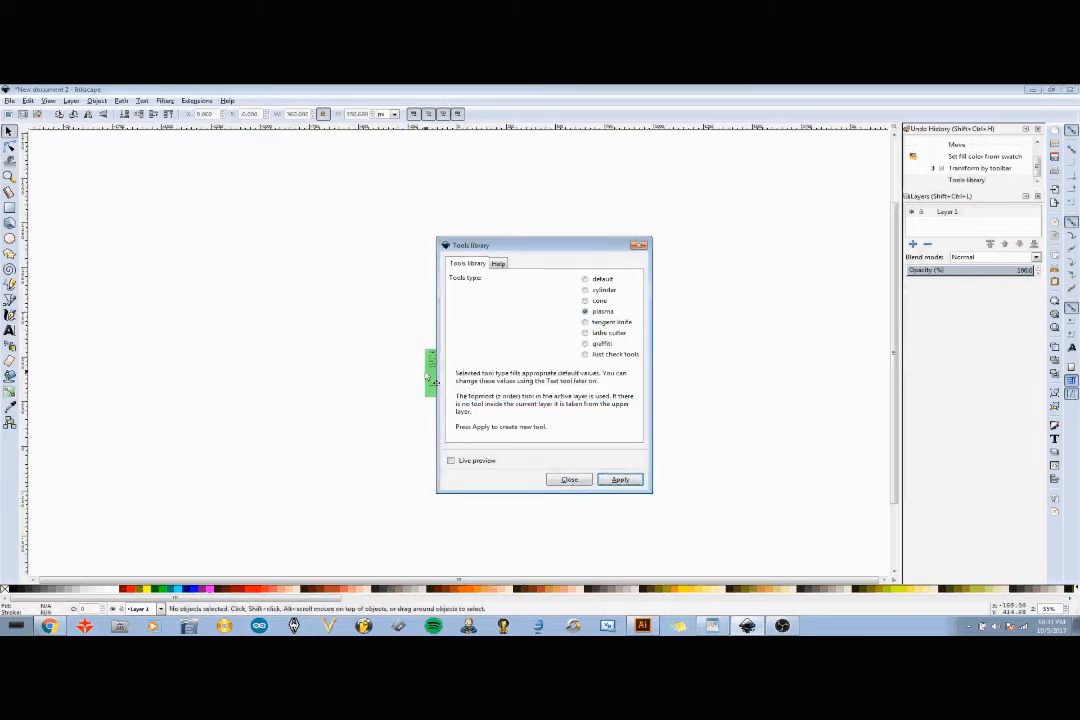
left_click(569, 481)
left_click_drag(470, 375, 402, 371)
left_click_drag(554, 364, 447, 466)
- Run Gcodetools Prepare path for plasma on the Texas shape with default in-out path settings
left_click(196, 101)
mouse_move(254, 168)
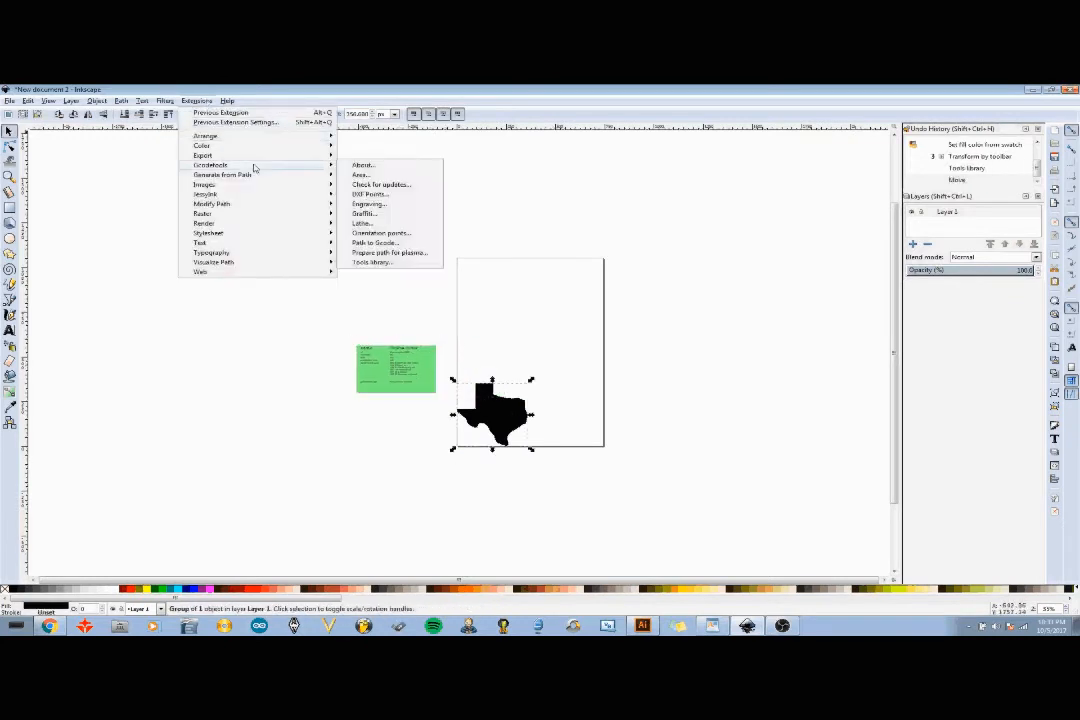
left_click(397, 254)
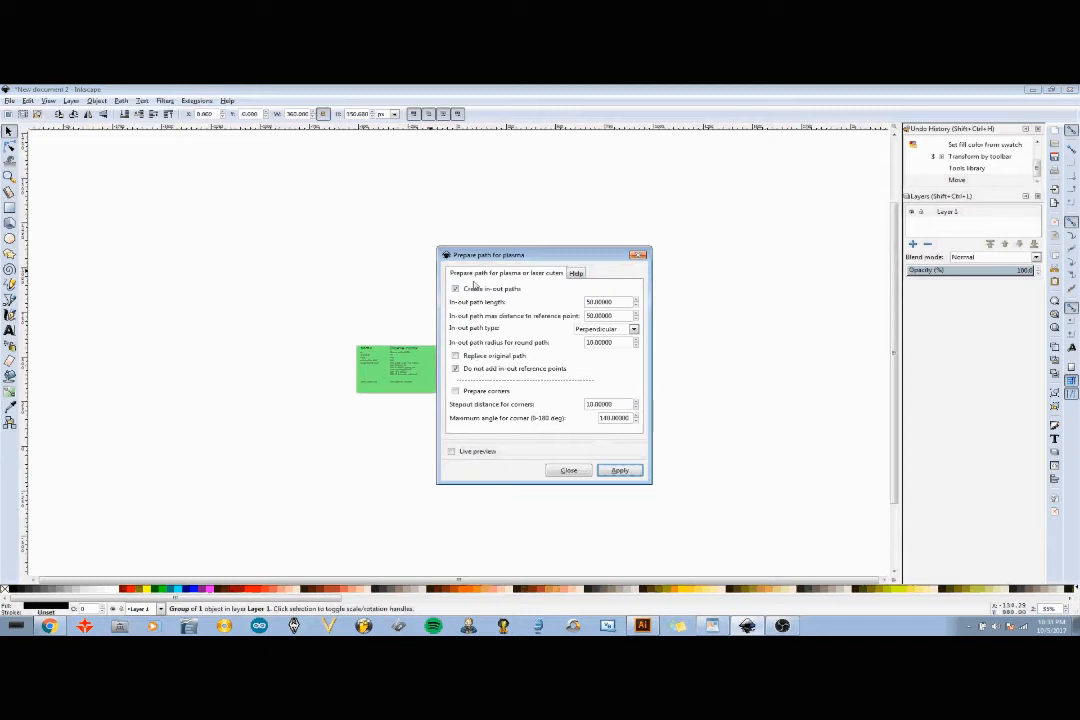
left_click(620, 470)
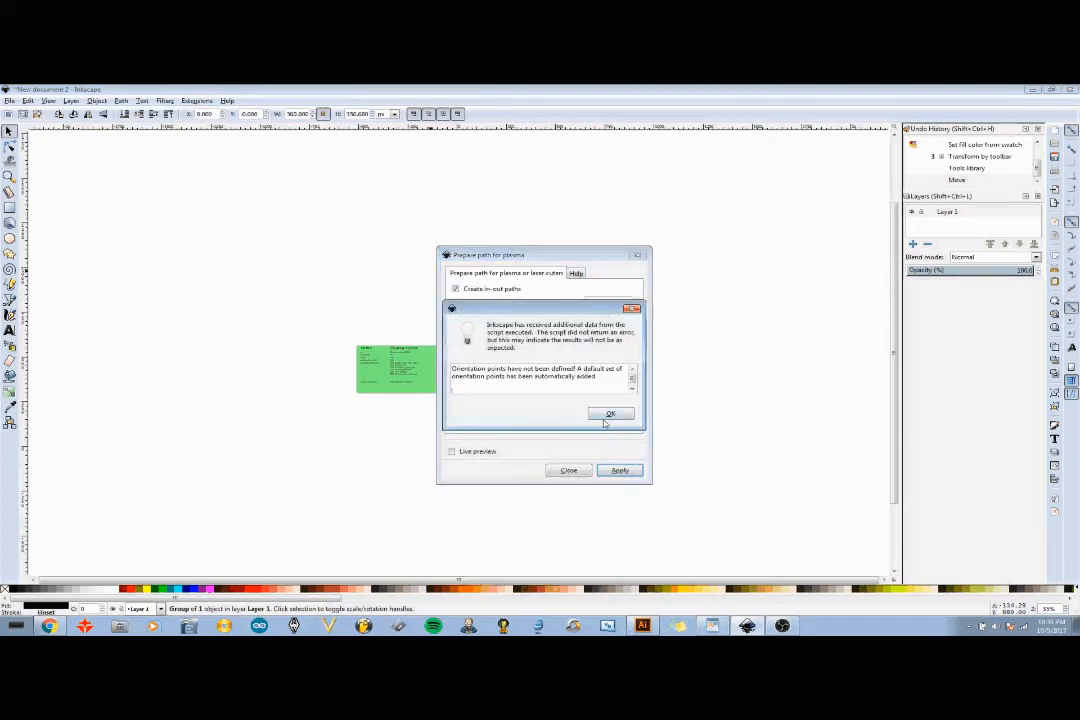
left_click(607, 415)
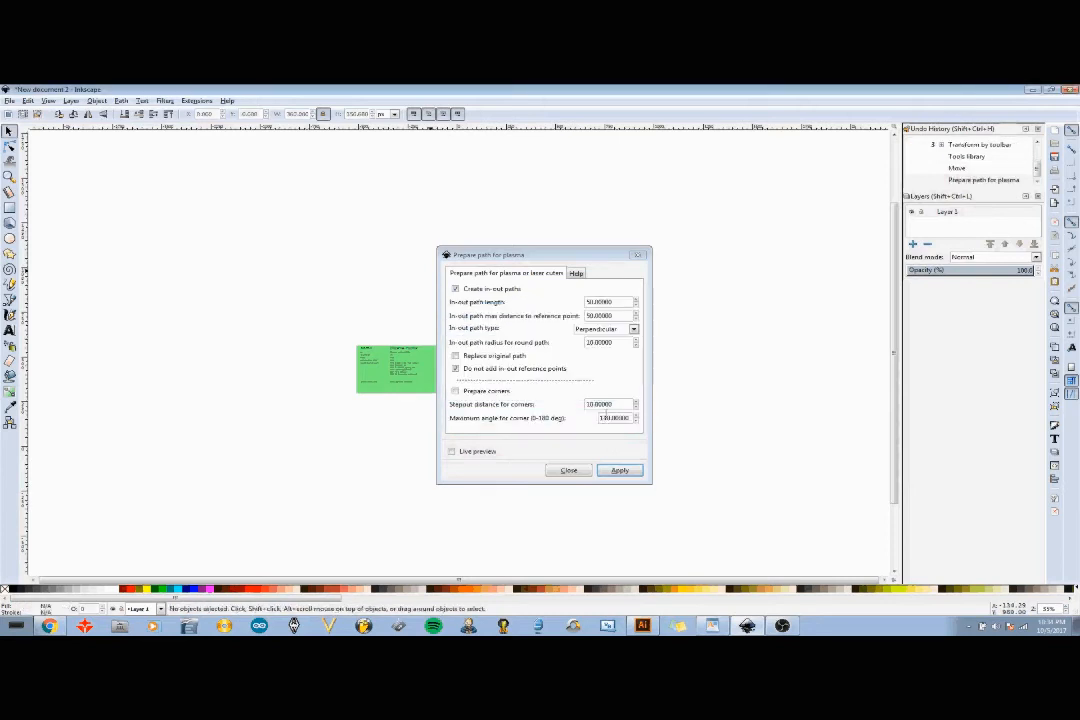
left_click(580, 477)
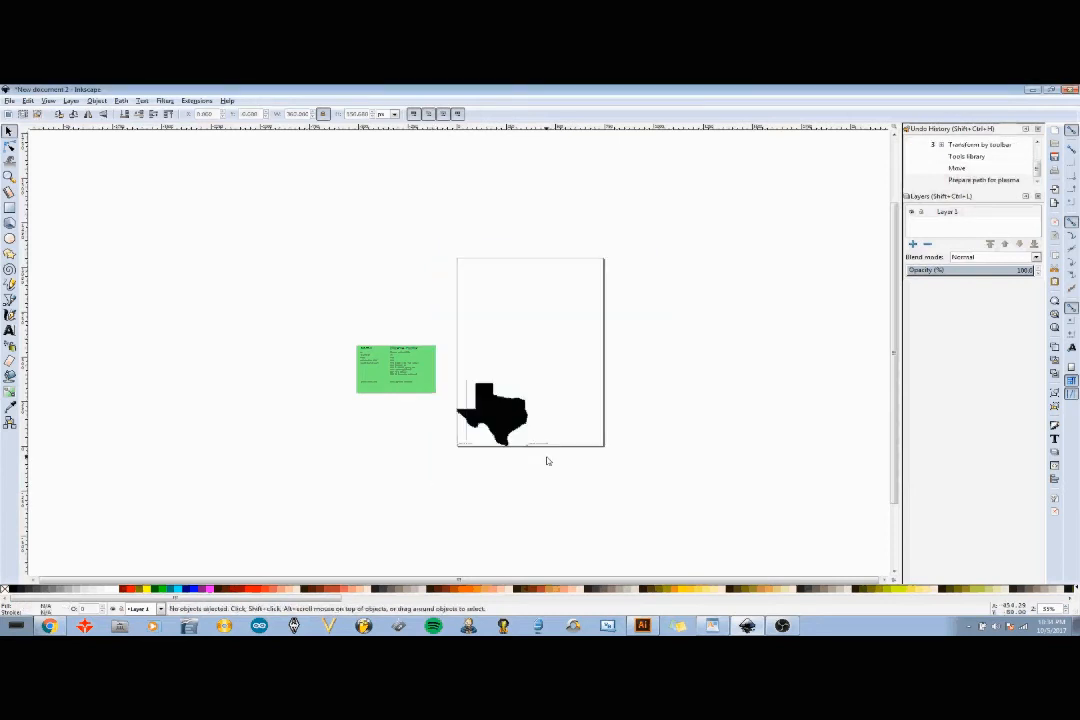
- Delete the automatically added orientation points group below the Texas shape
left_click(545, 449)
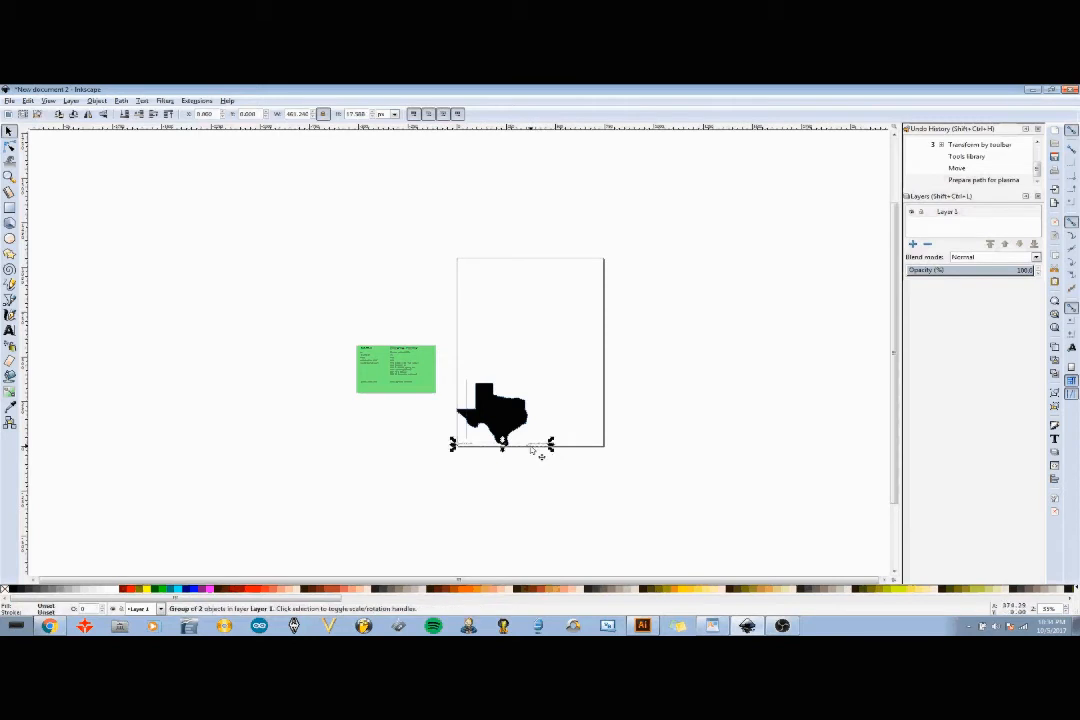
key("Delete")
left_click(516, 424, "ctrl")
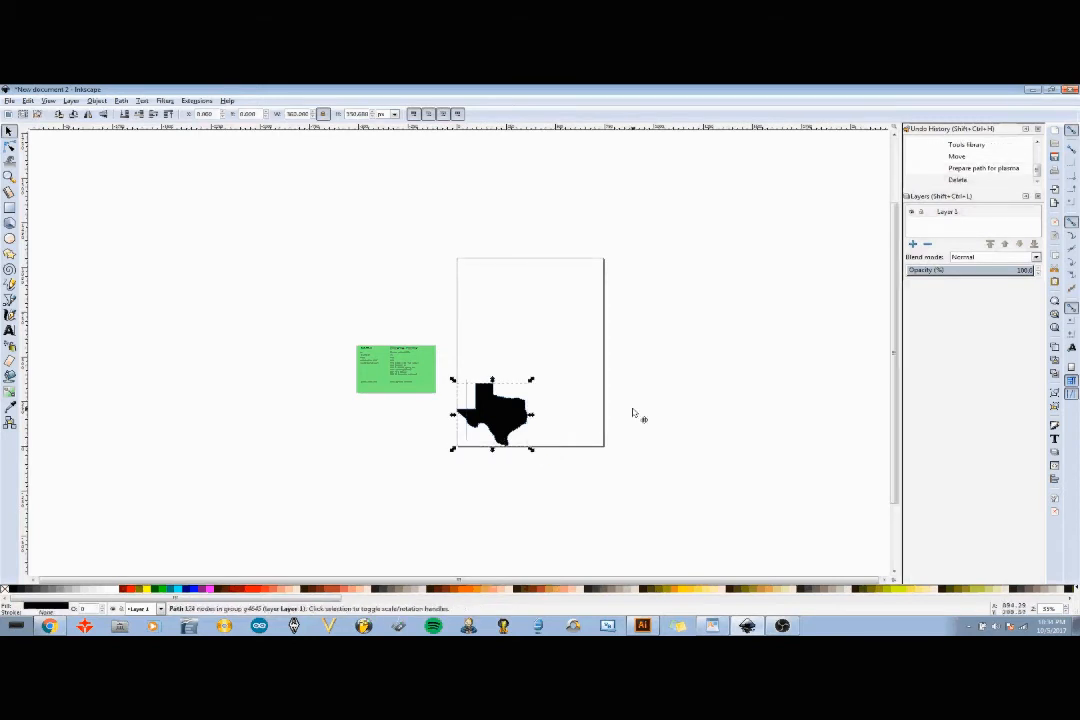
left_click(628, 422)
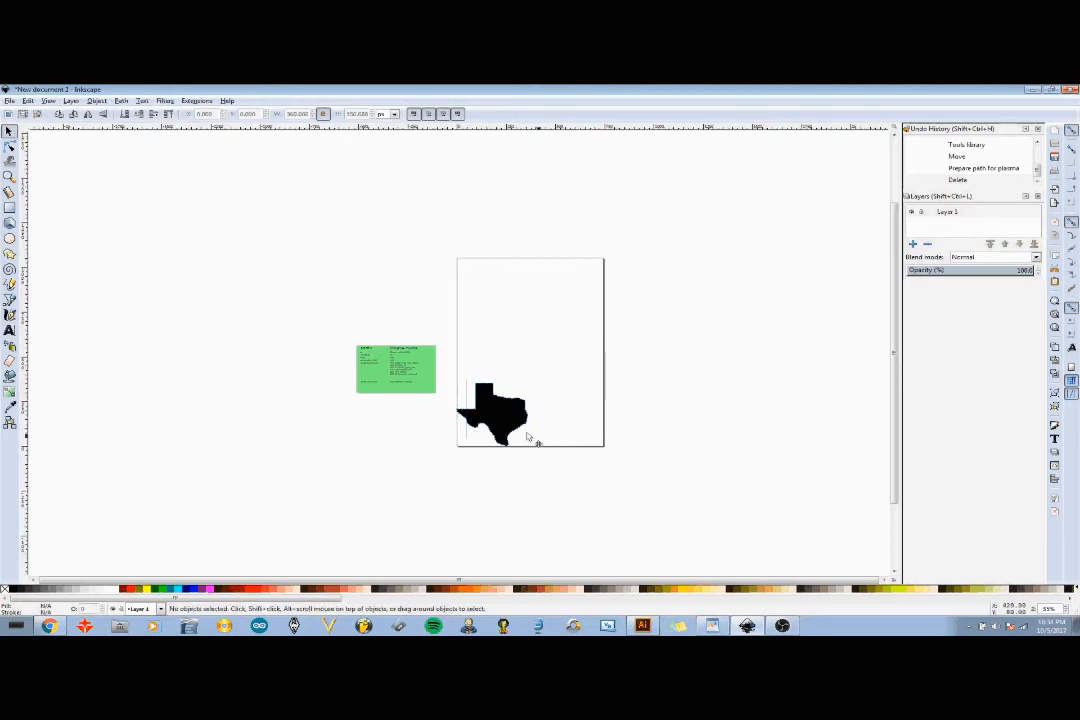
- Delete the black filled Texas shape and the duplicate path, keeping only the prepared outline with its lead-in
left_click(9, 176)
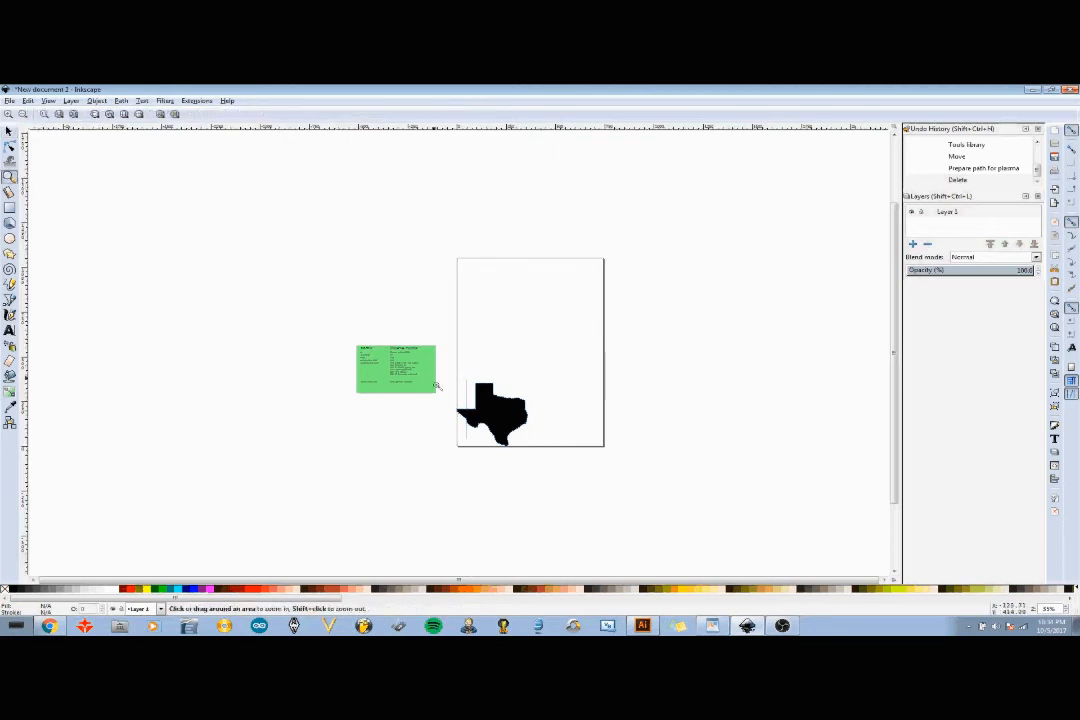
left_click(498, 420)
left_click(499, 420)
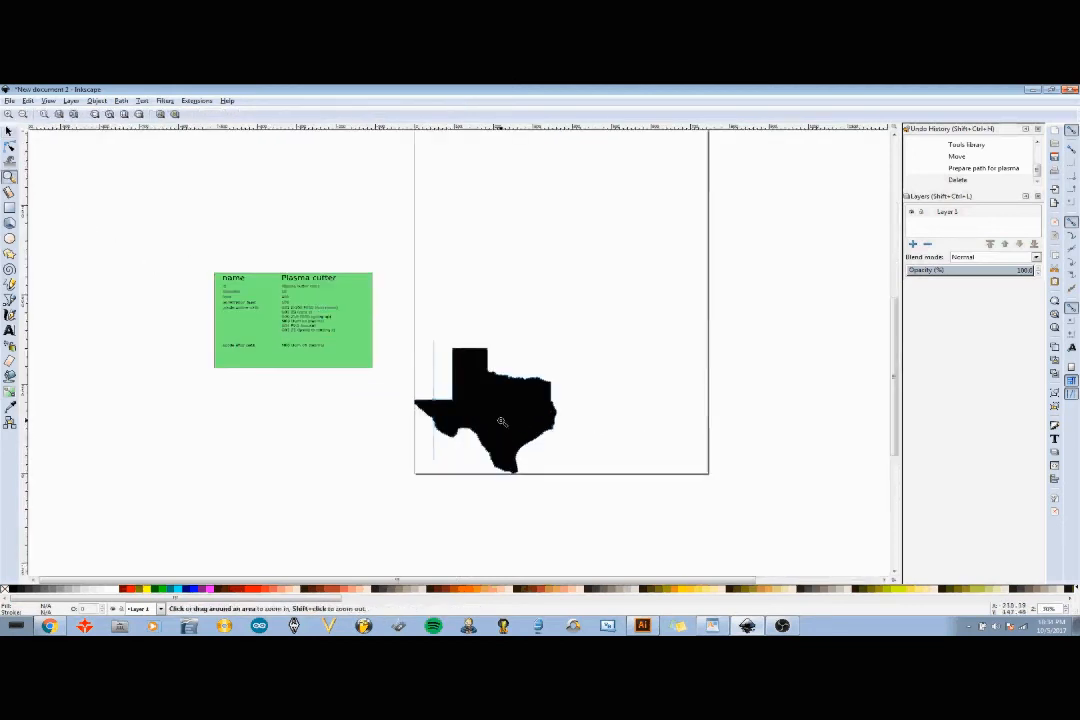
left_click(501, 421)
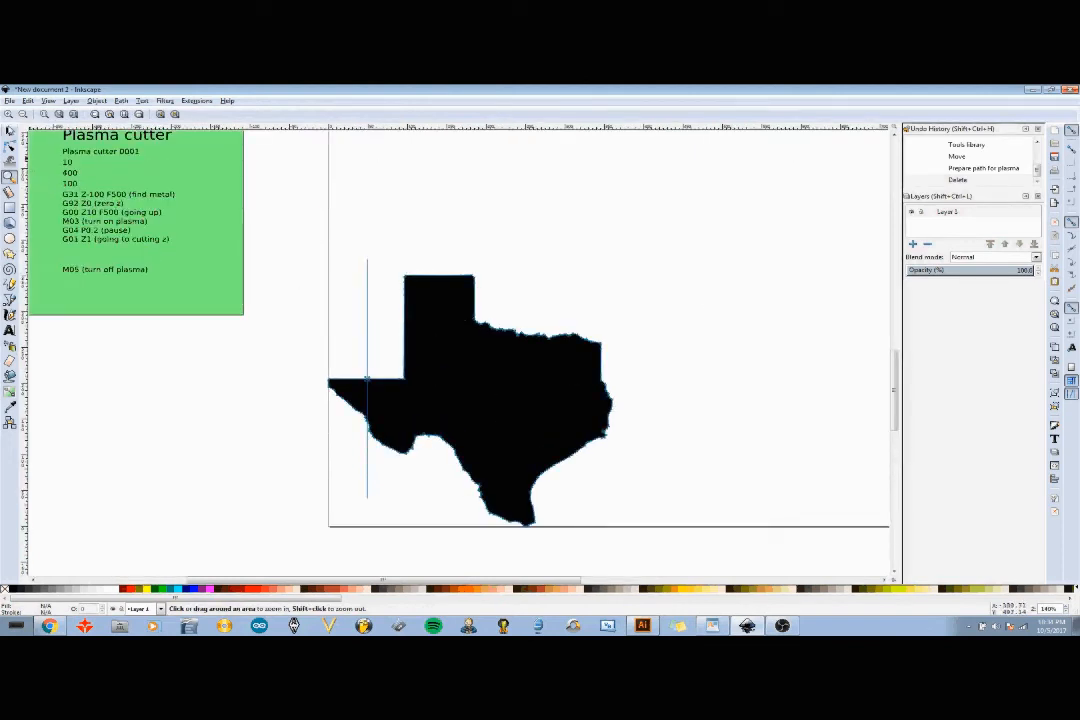
left_click(9, 132)
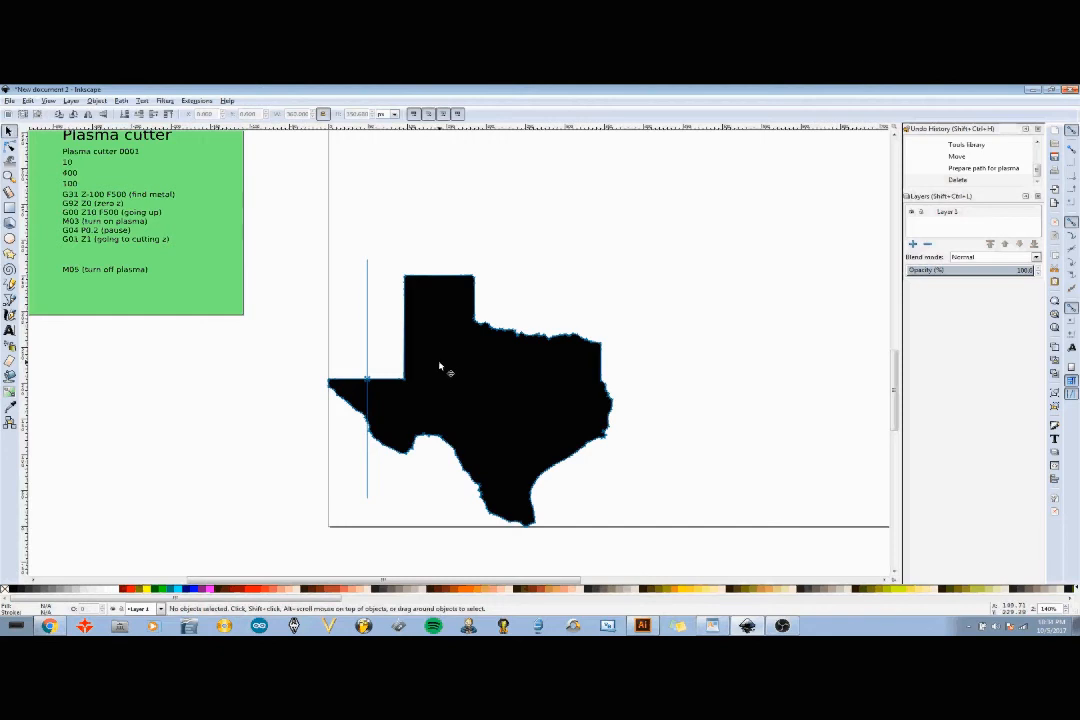
left_click_drag(450, 372, 757, 381)
key("Delete")
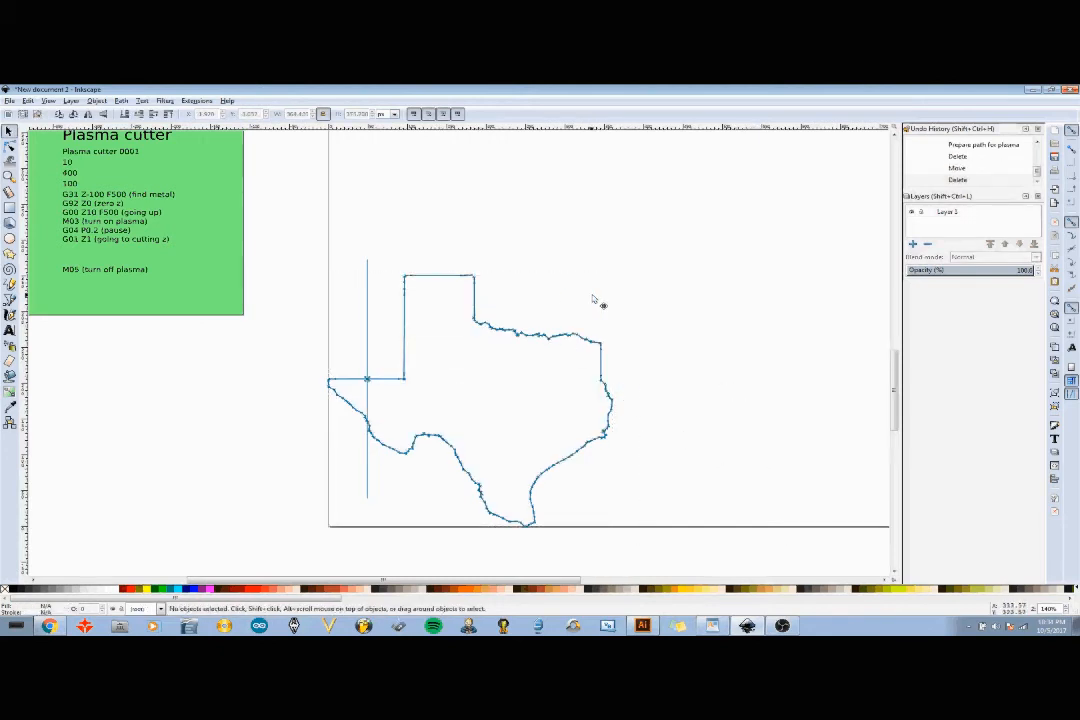
left_click_drag(610, 366, 790, 330)
key("Delete")
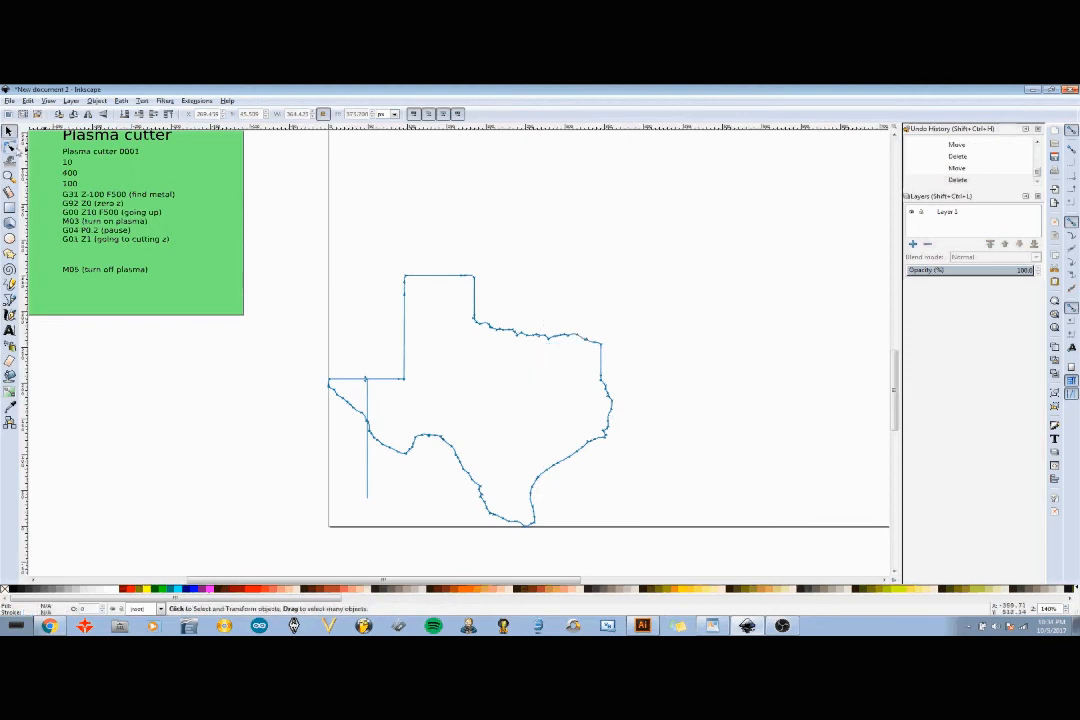
- Reshape the lead-in line by moving its two end nodes up into a V above the western edge
left_click(9, 146)
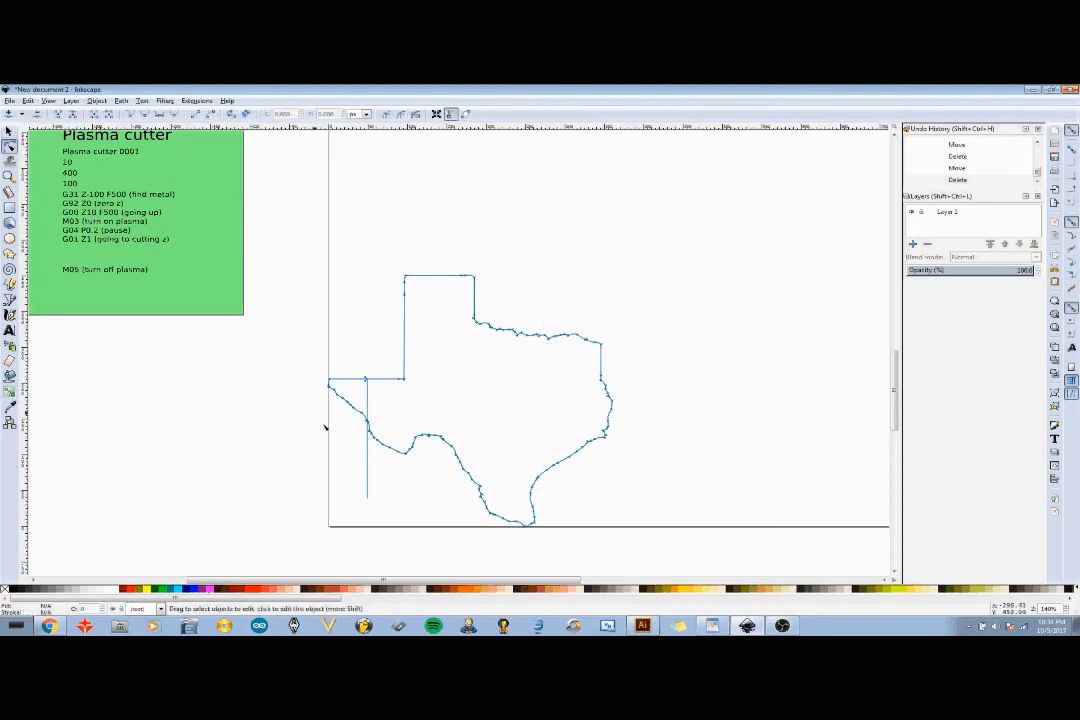
left_click(368, 498)
left_click_drag(369, 500, 352, 338)
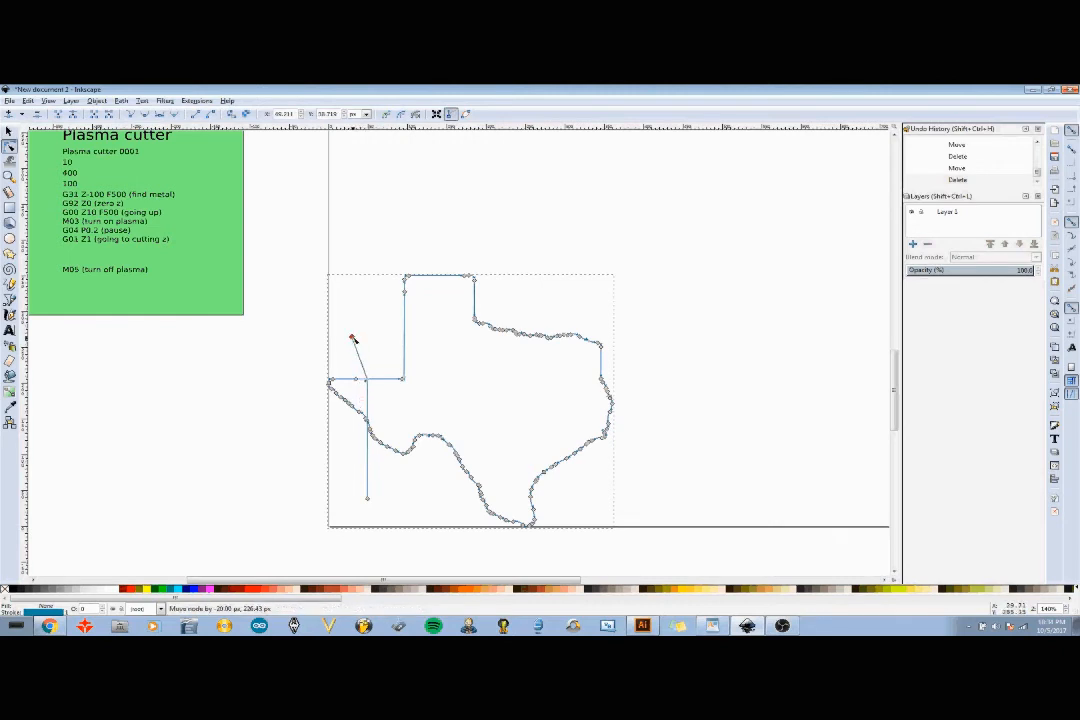
left_click_drag(369, 501, 384, 338)
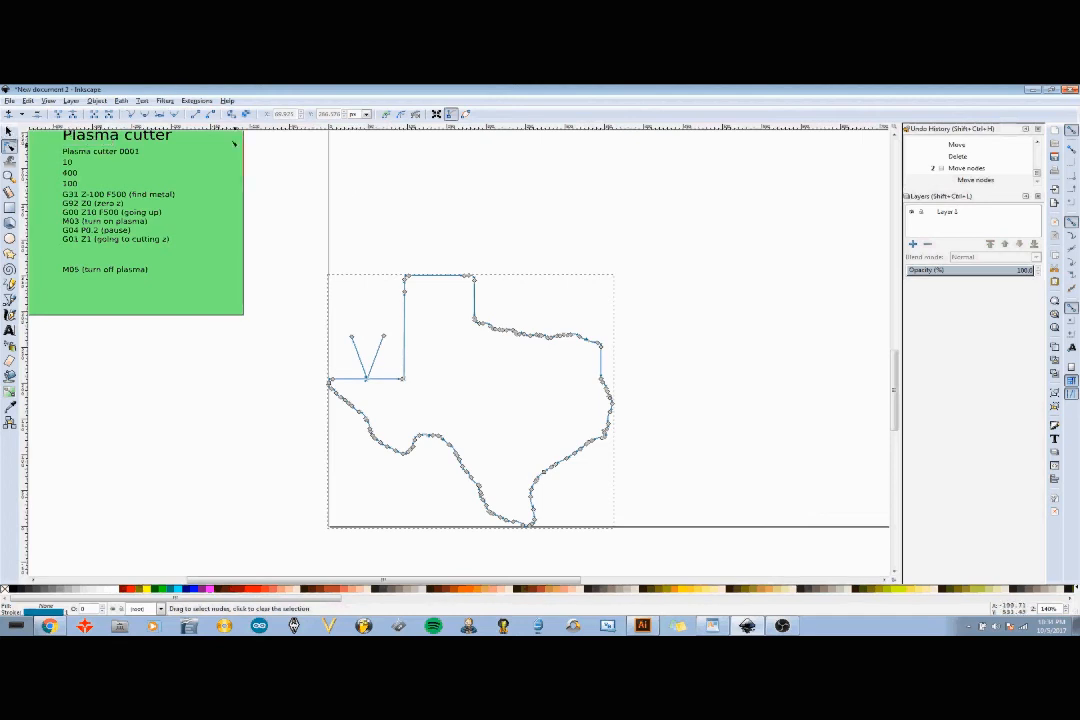
- Open the Gcodetools Path to Gcode dialog and show its Preferences settings
left_click(203, 101)
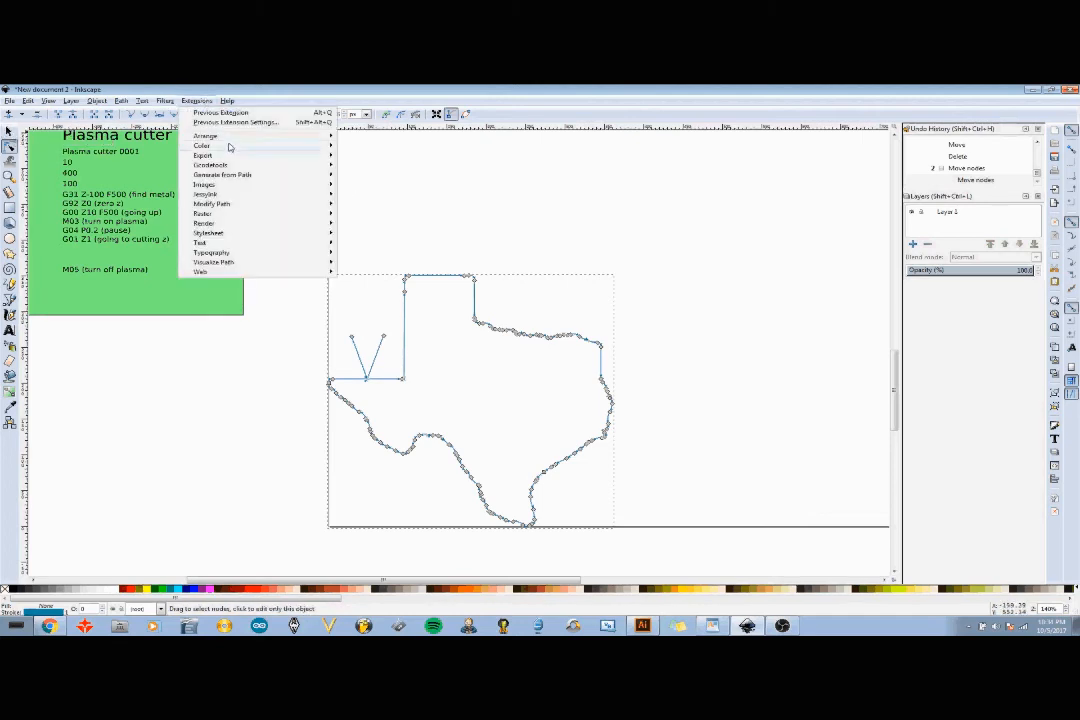
mouse_move(231, 167)
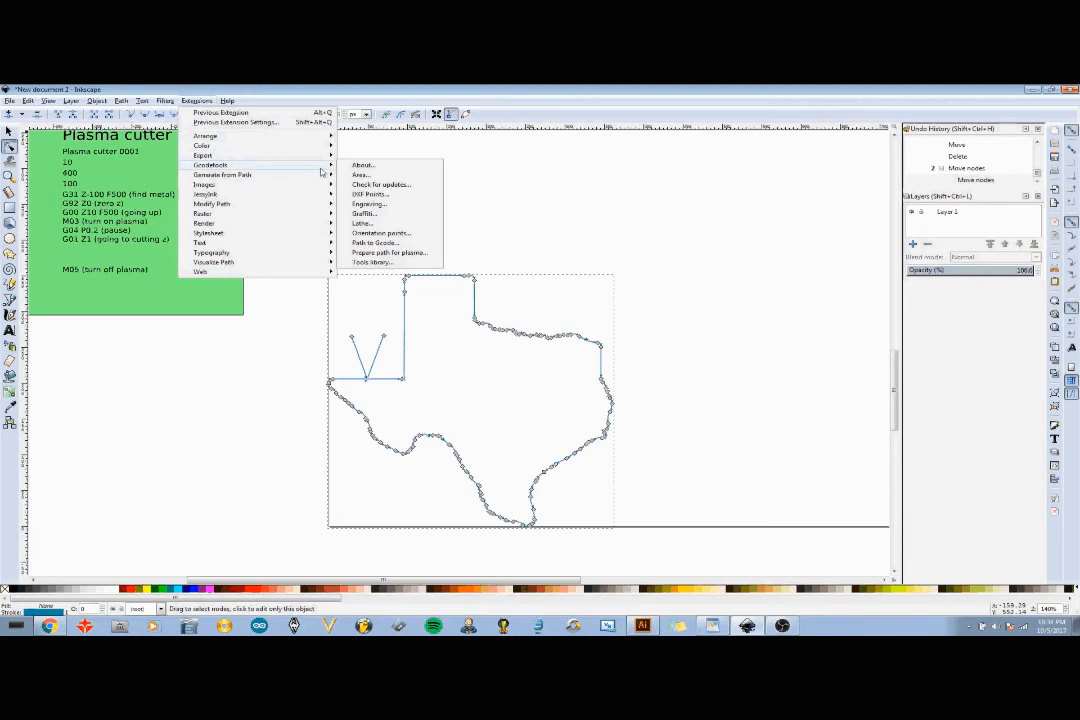
left_click(395, 244)
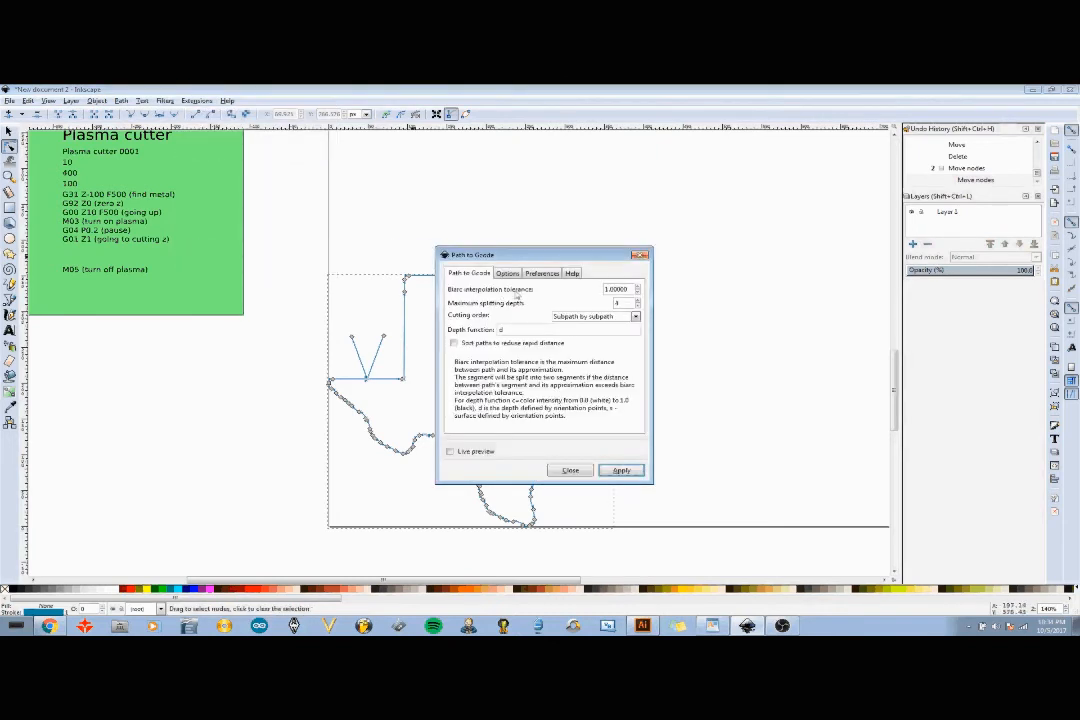
left_click(541, 274)
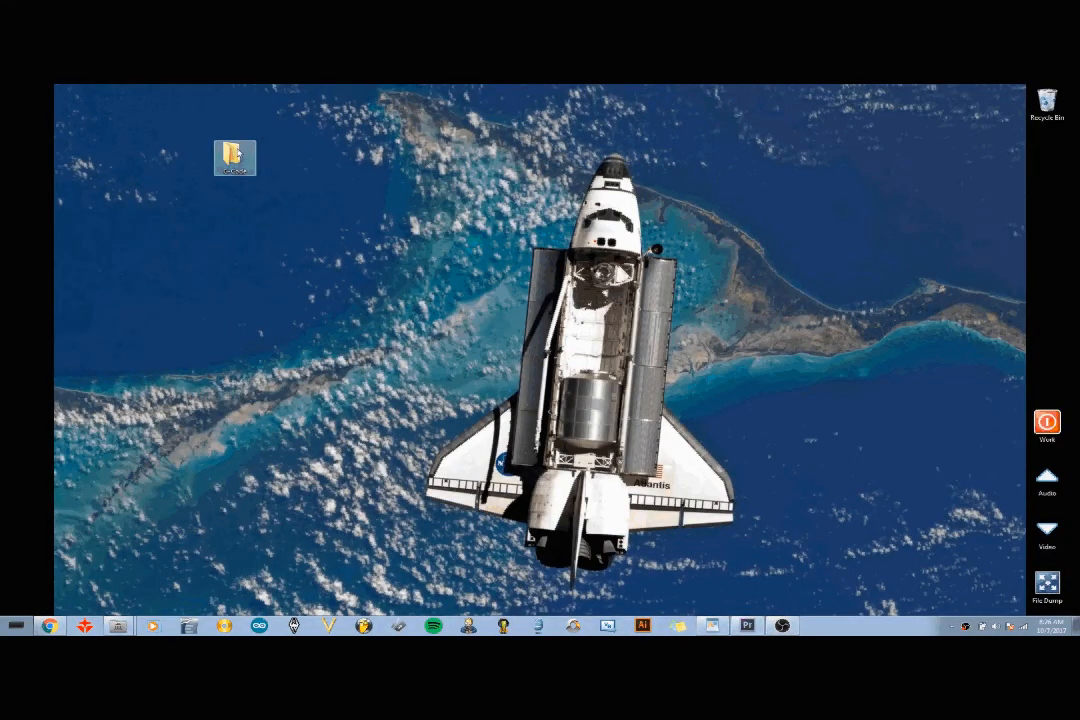
- Open the G-Code folder on the desktop and create a new text document in it
double_click(235, 156)
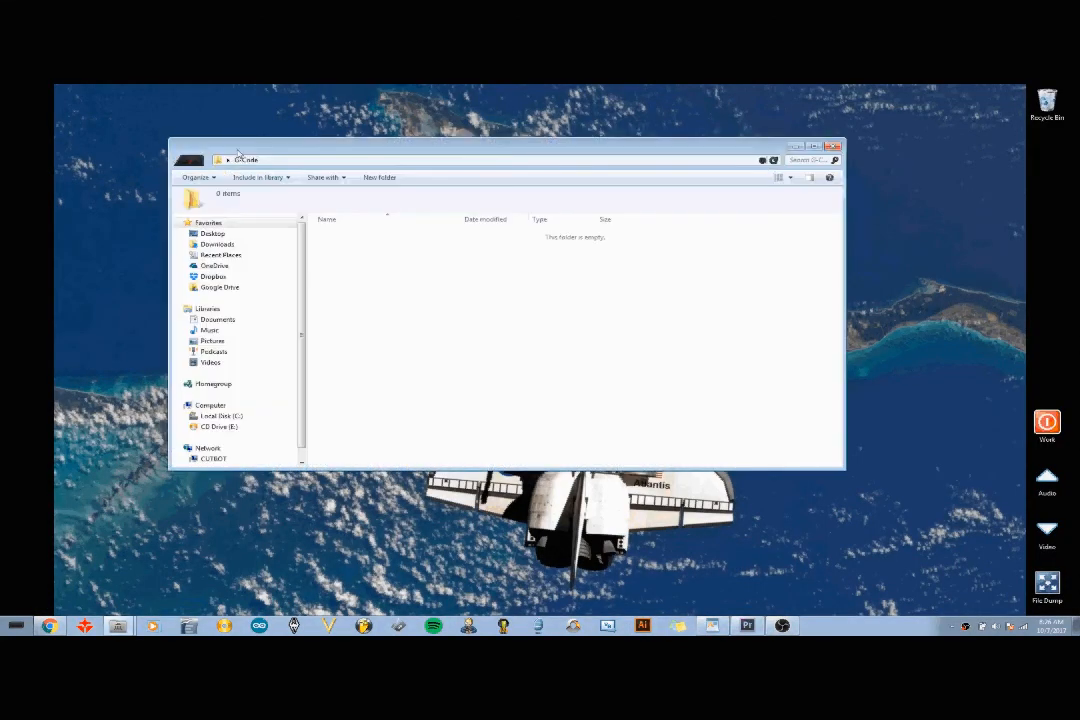
right_click(502, 292)
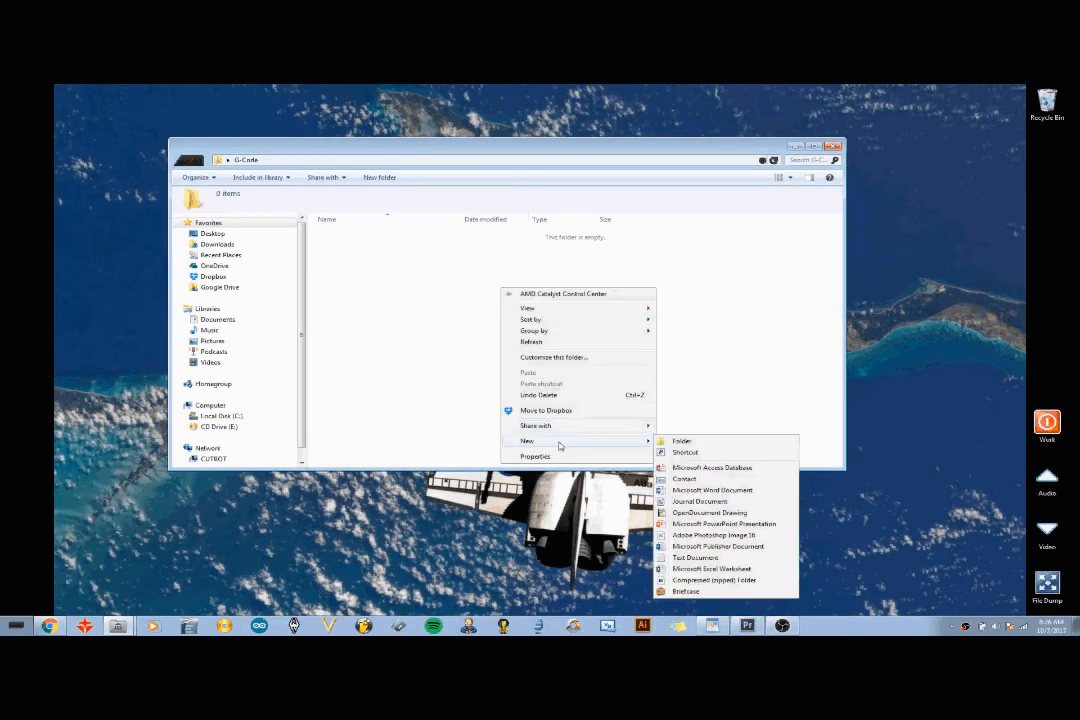
left_click(726, 561)
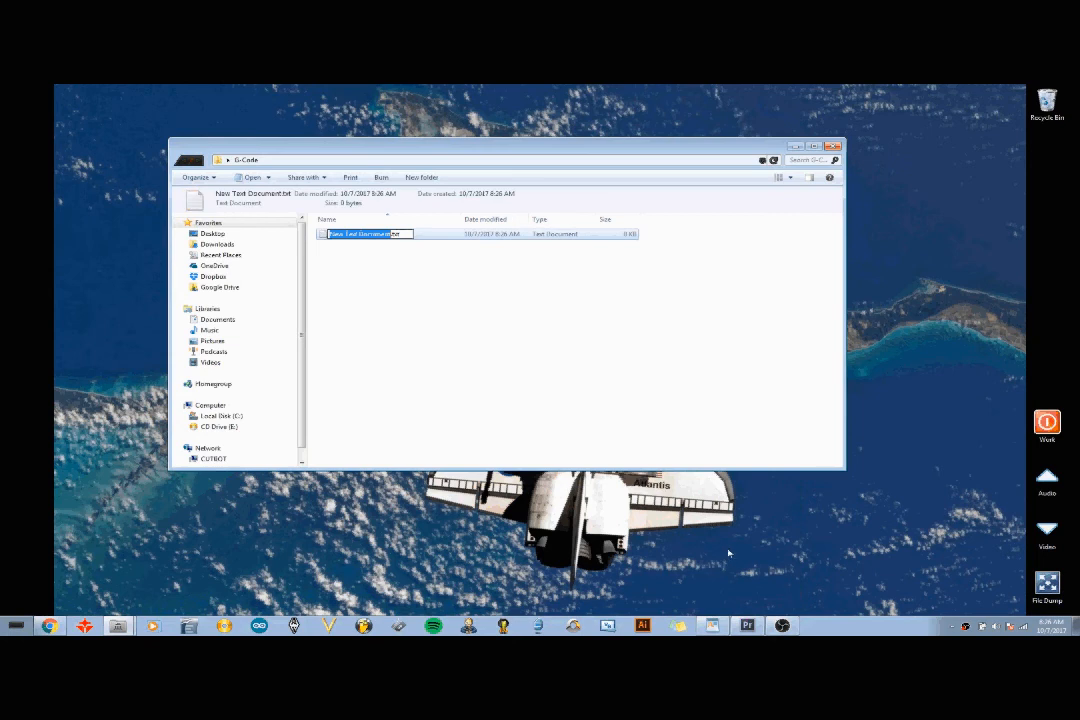
left_click(441, 347)
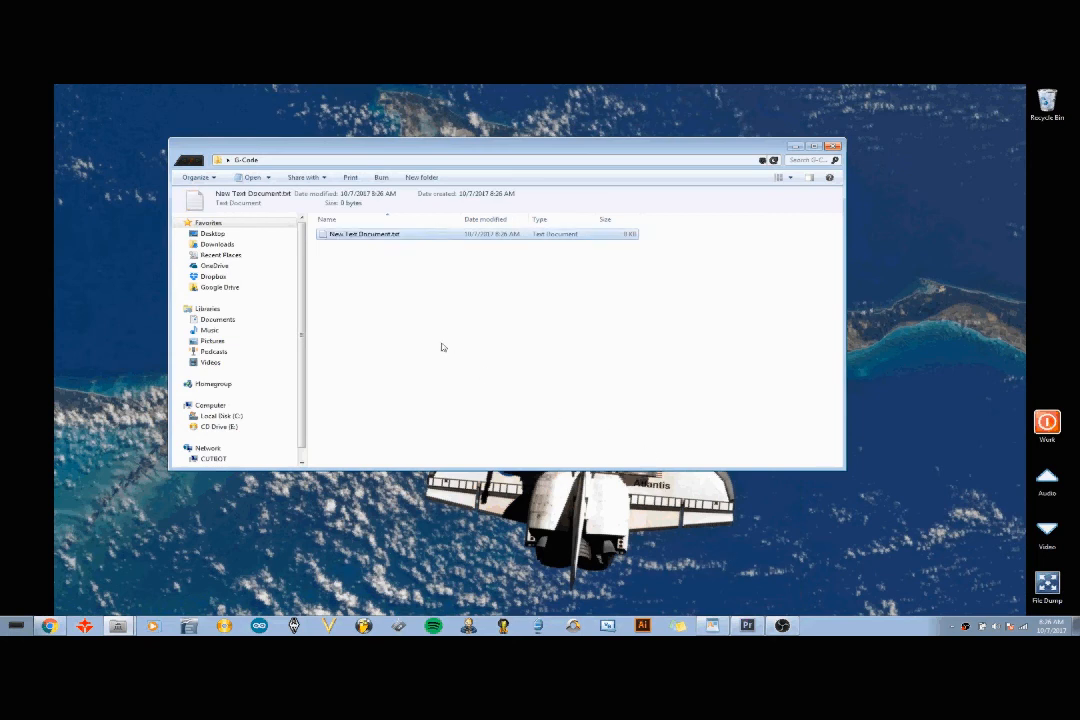
- Open the text document's properties and select its folder location path
left_click(469, 235)
right_click(469, 236)
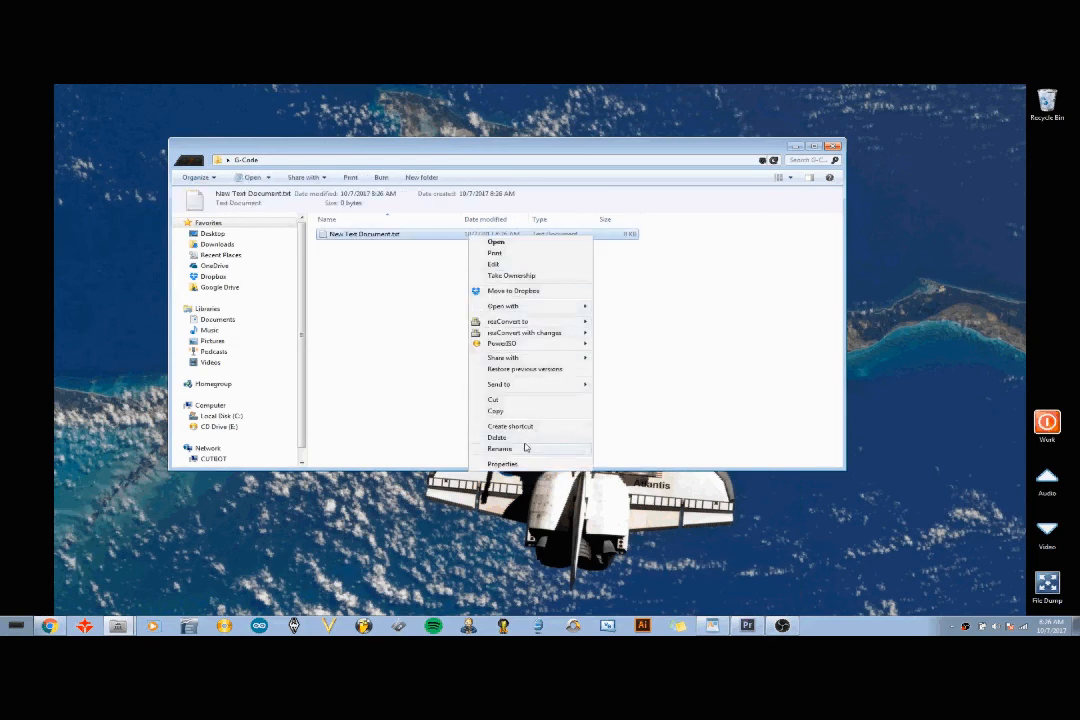
left_click(501, 463)
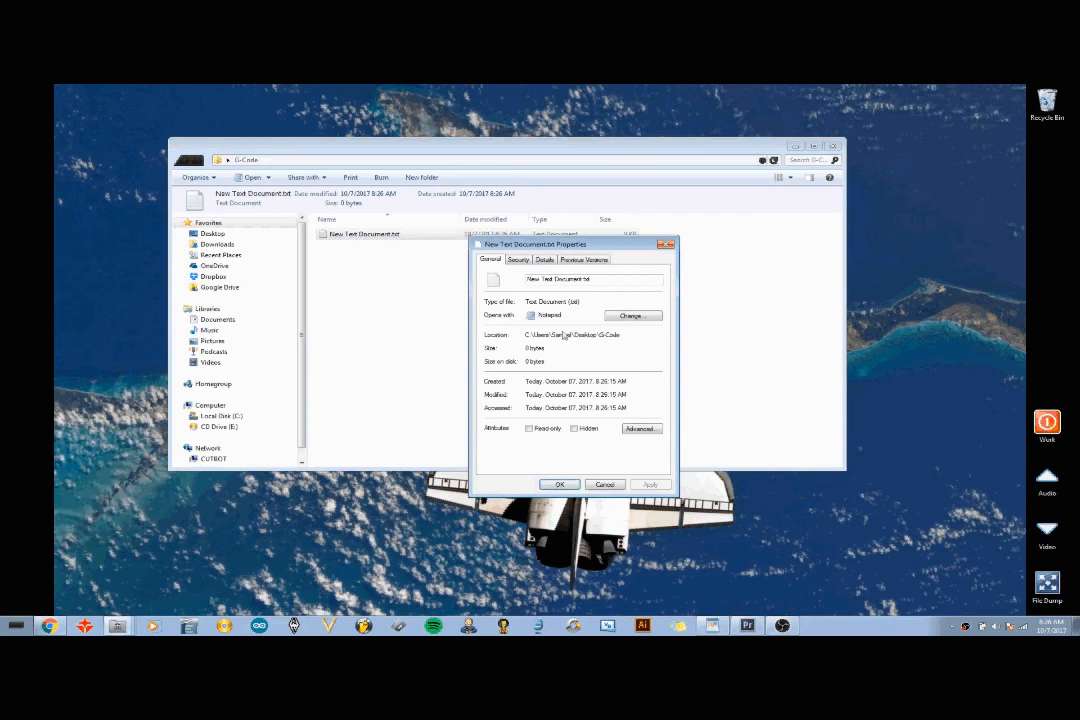
left_click_drag(628, 337, 523, 335)
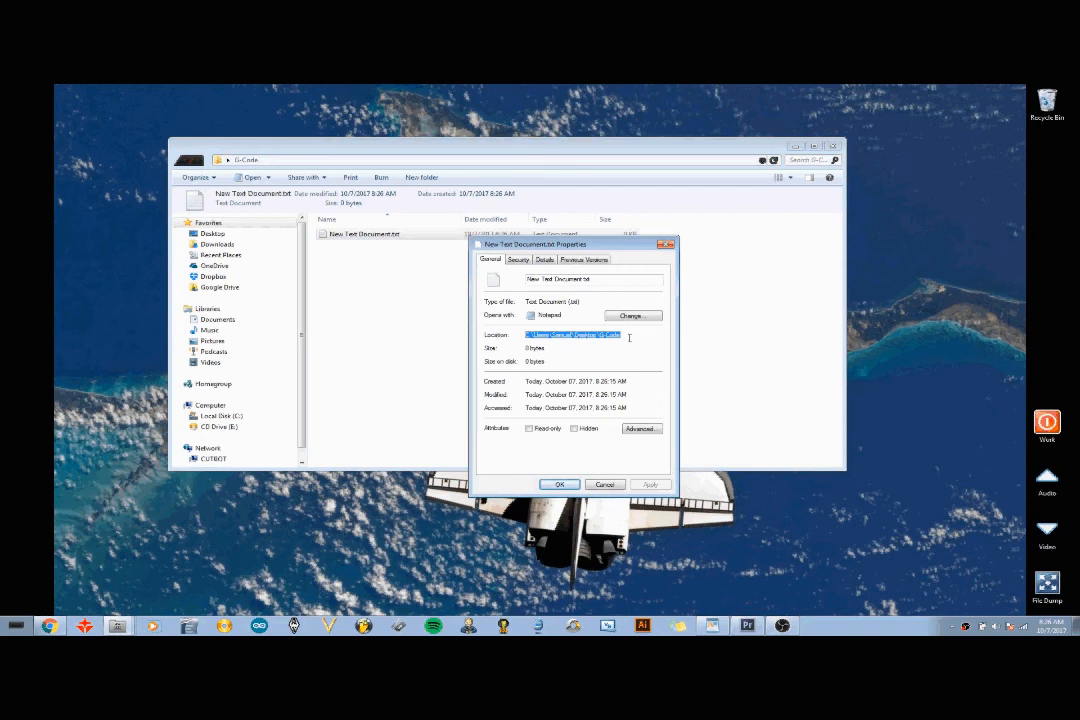
left_click(556, 485)
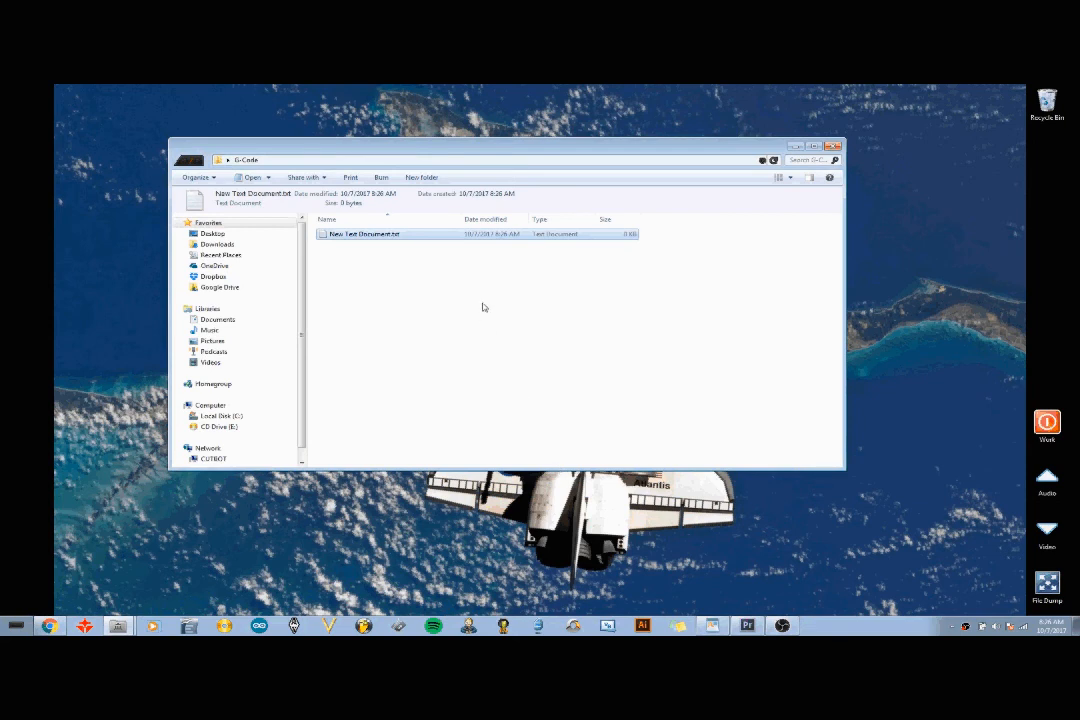
- Delete the new text document from the G-Code folder
right_click(500, 238)
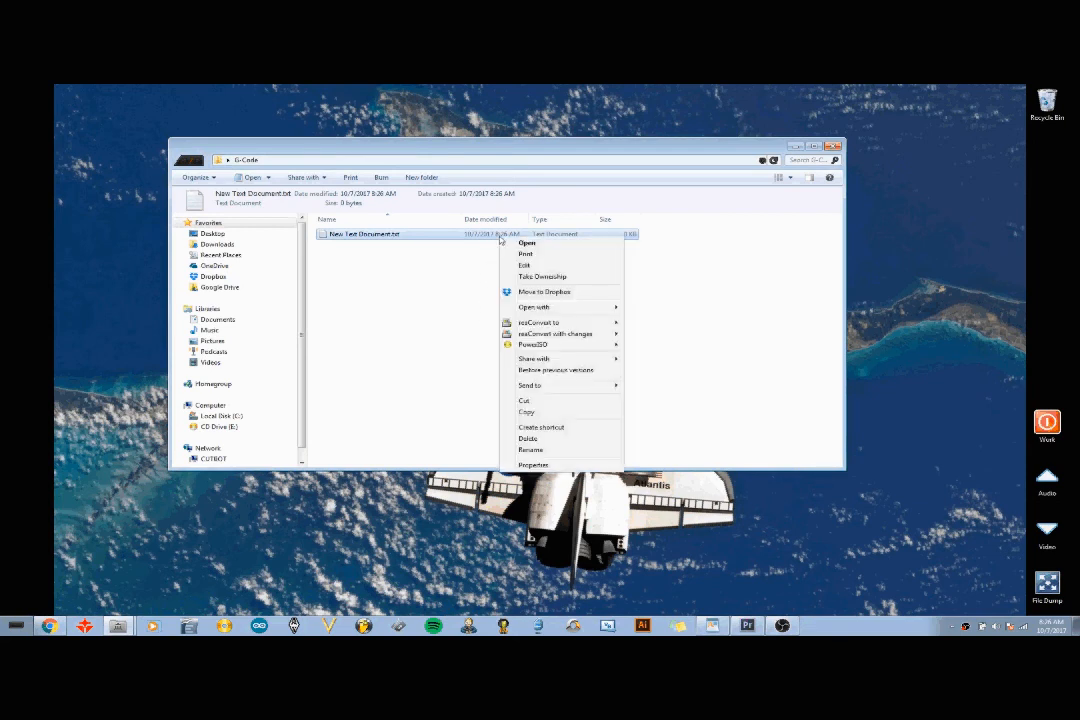
left_click(529, 440)
left_click(580, 397)
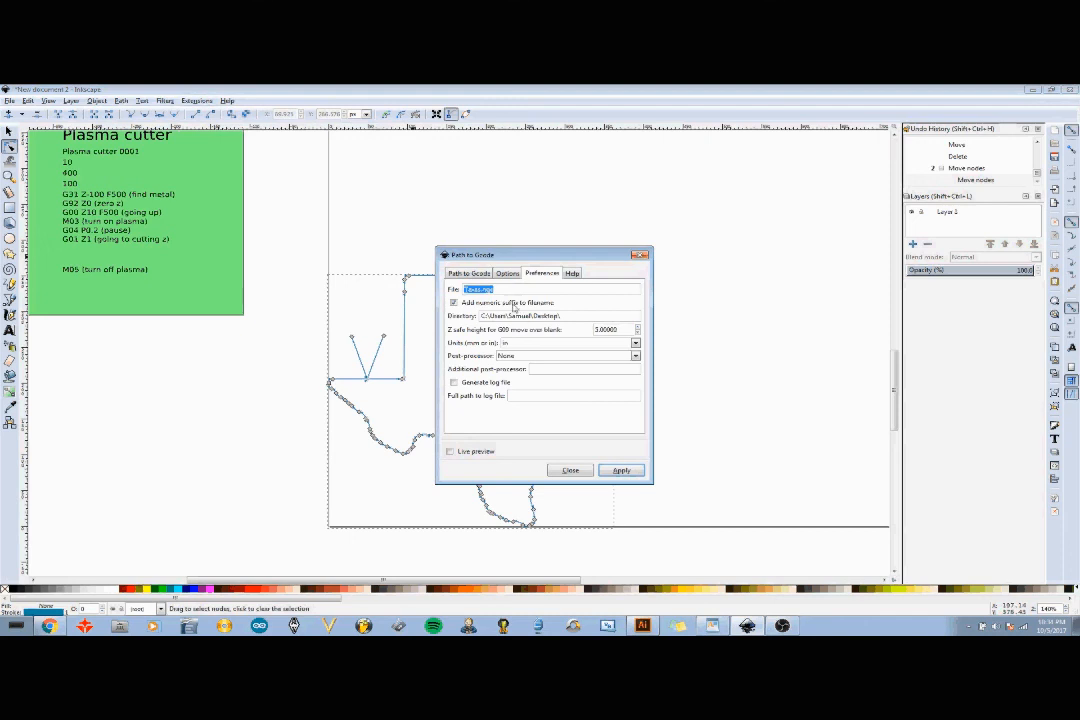
- Apply the Path to Gcode conversion to generate the Texas.ngc G-code file
left_click(479, 276)
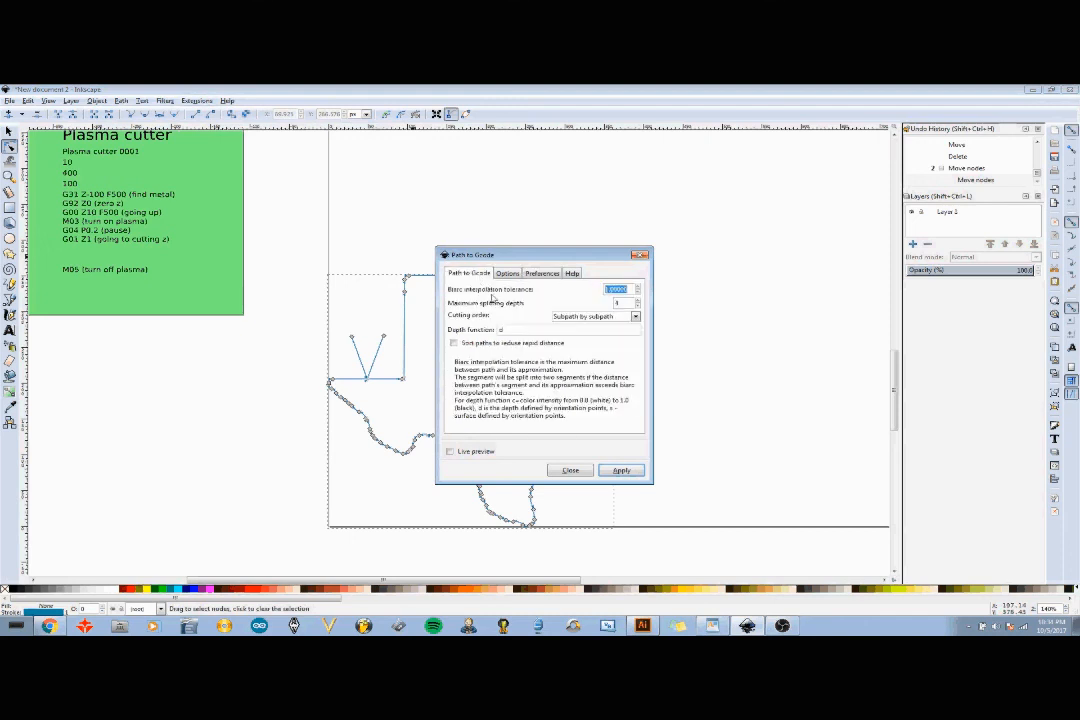
left_click(621, 472)
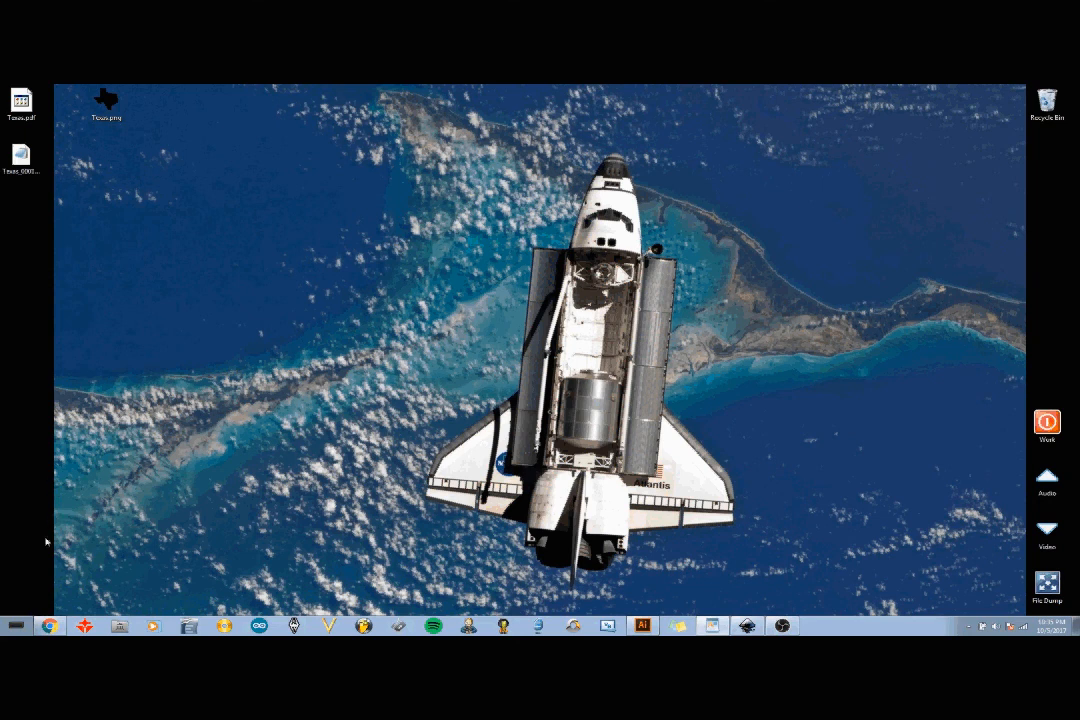
- Open the generated Texas G-code file in Basic CNC Viewer and scrub through its toolpath simulation
left_click(17, 626)
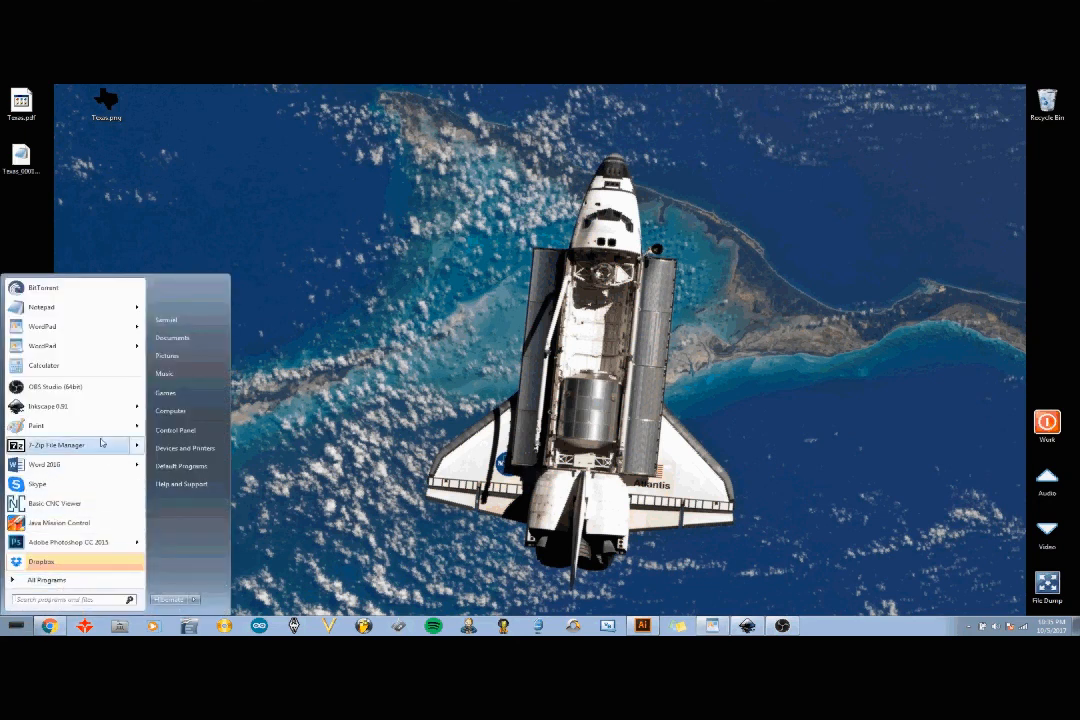
left_click(92, 510)
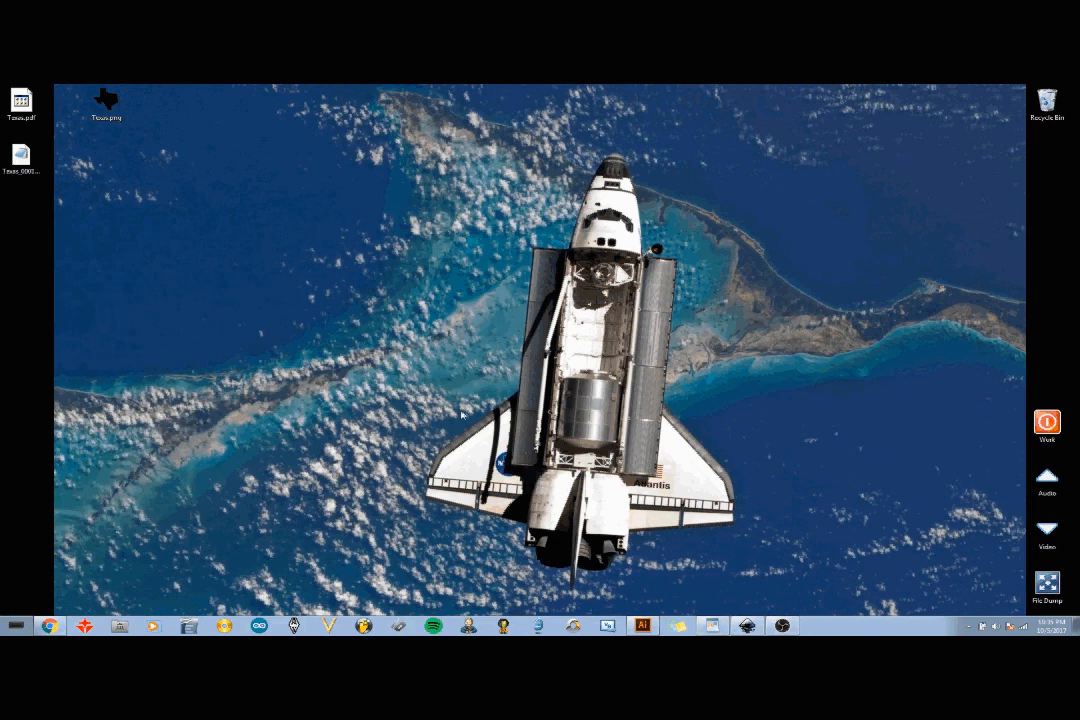
left_click(206, 93)
left_click(8, 102)
left_click(308, 302)
left_click(376, 347)
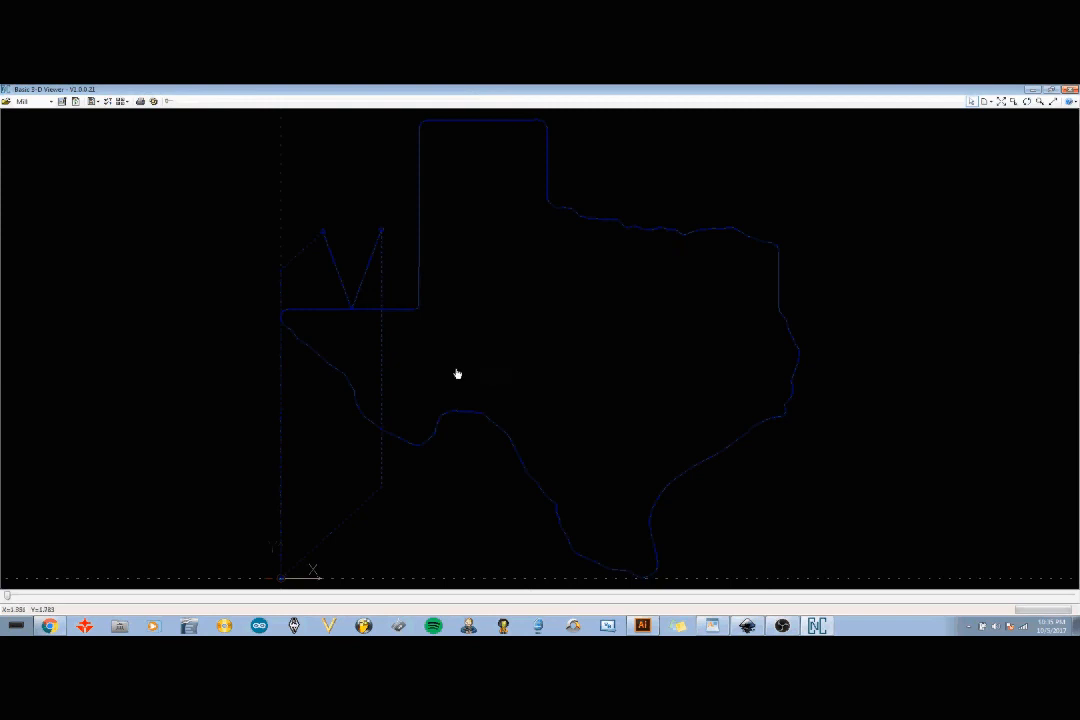
left_click(33, 597)
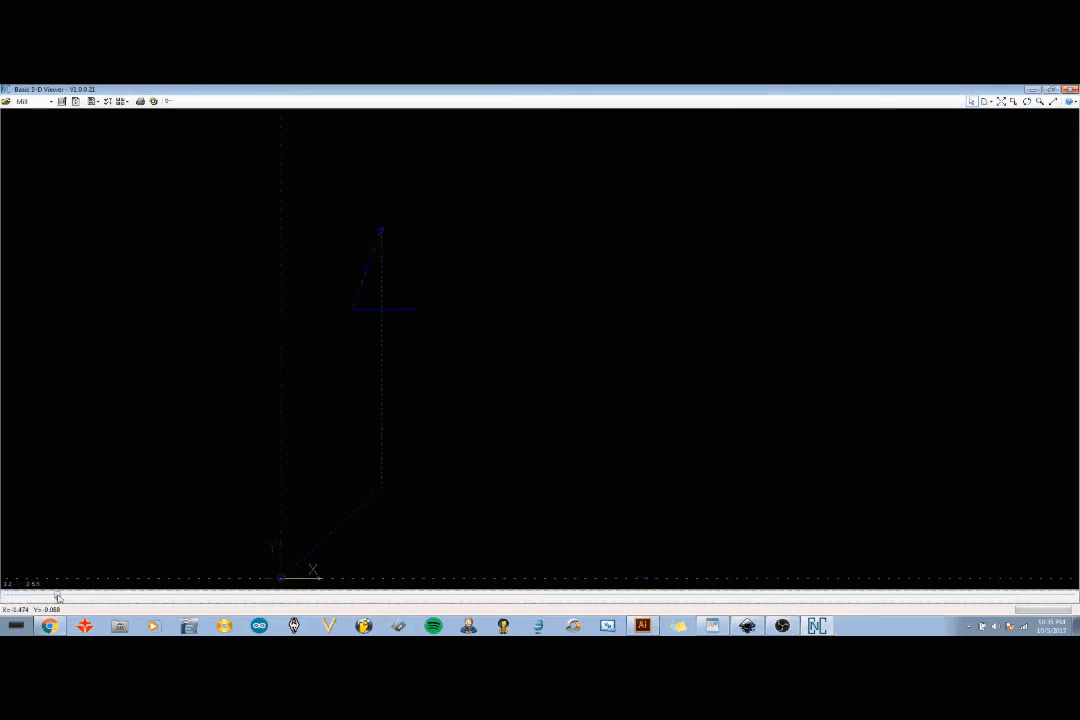